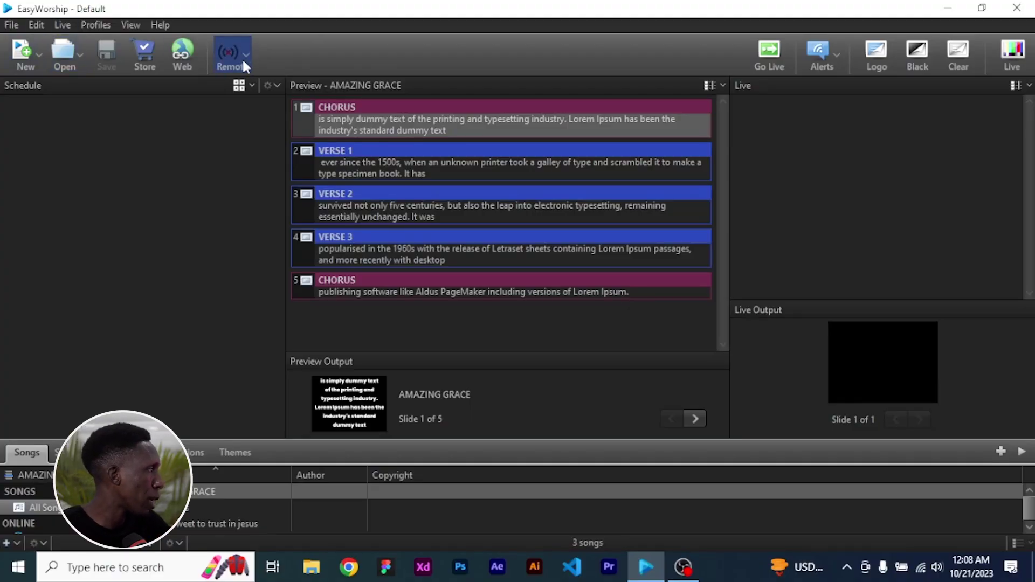
# Switch EasyWorship Remote on from the remote devices list, which prompts to install Bonjour.
pyautogui.click(244, 65)
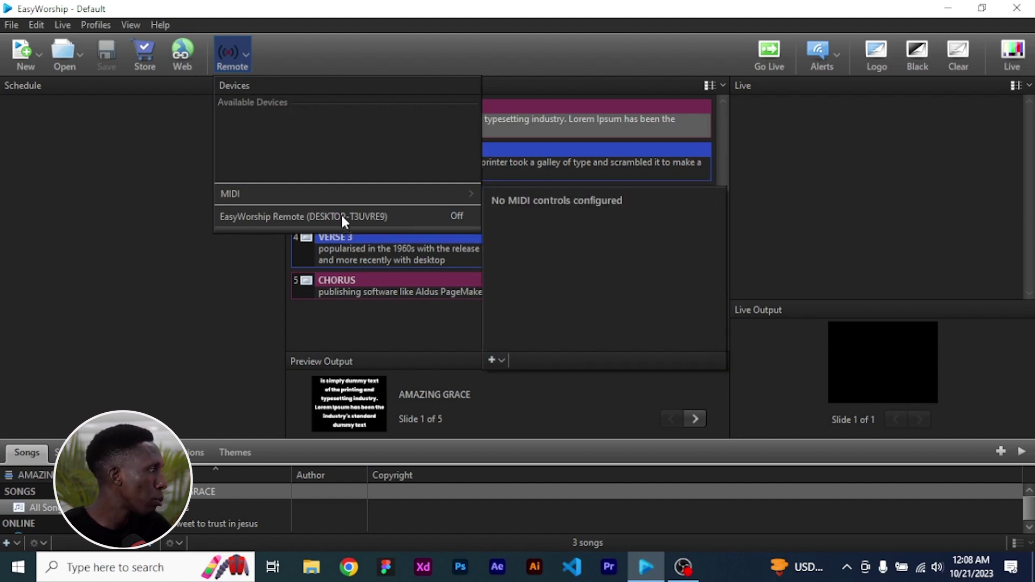
pyautogui.click(457, 216)
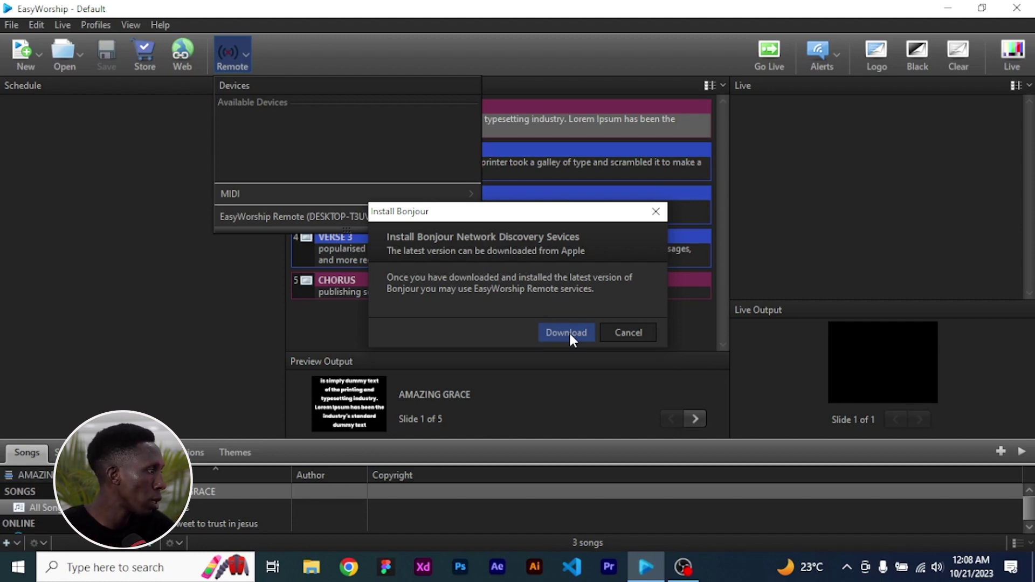
# Download the Bonjour Print Services installer from Apple and show BonjourPSSetup (1).exe in its folder.
pyautogui.click(564, 332)
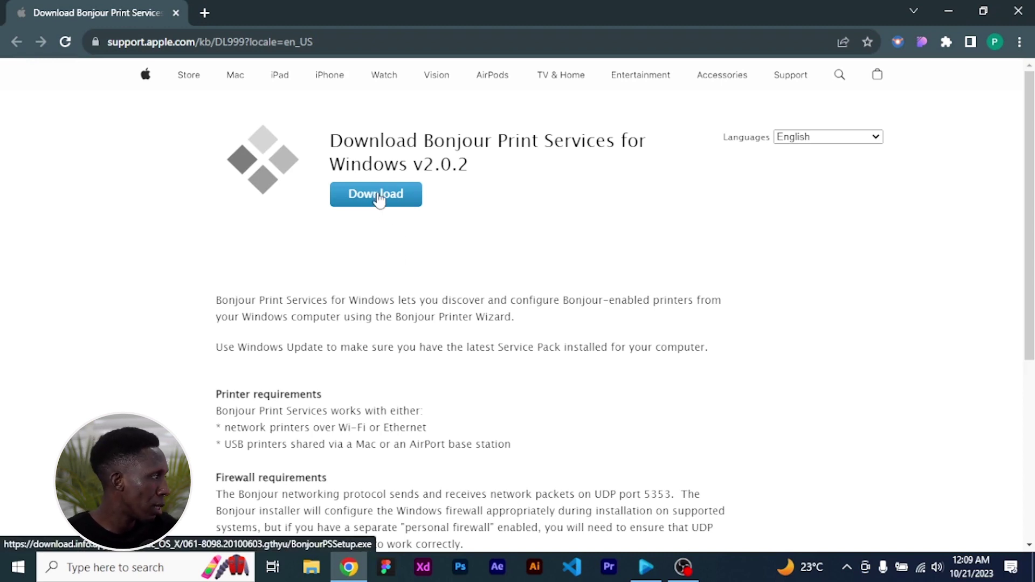
pyautogui.click(379, 199)
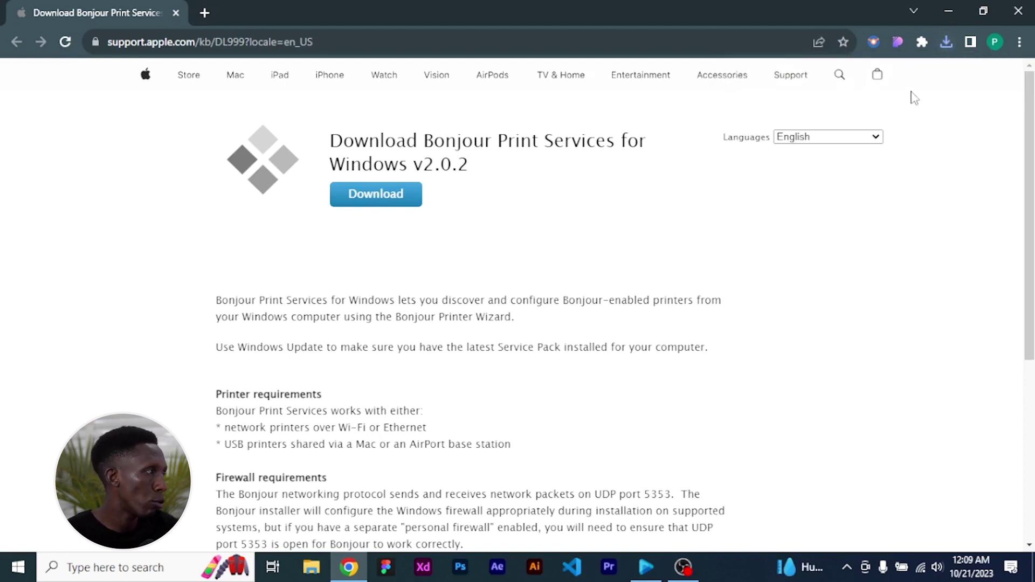
pyautogui.click(947, 40)
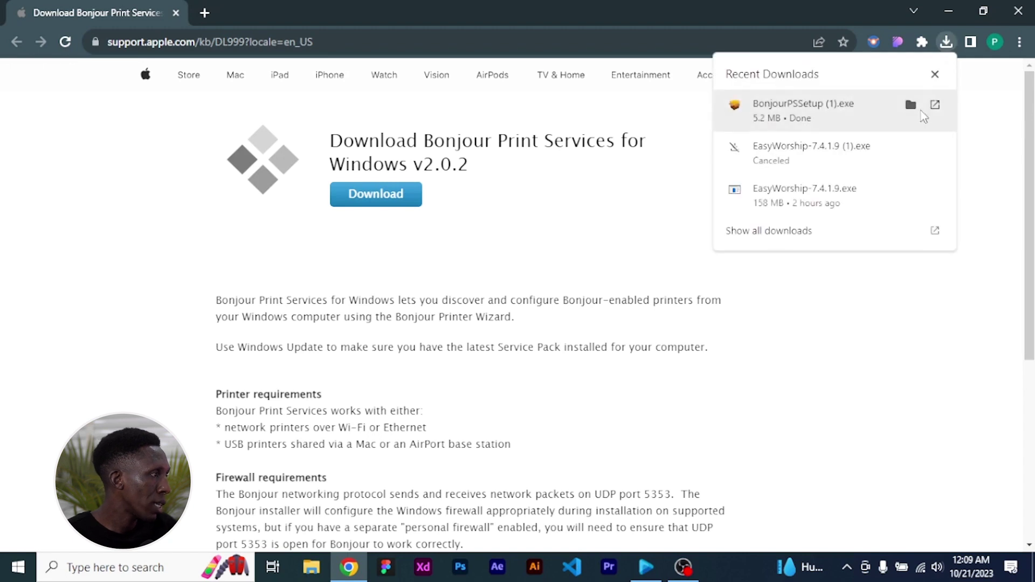
pyautogui.click(910, 105)
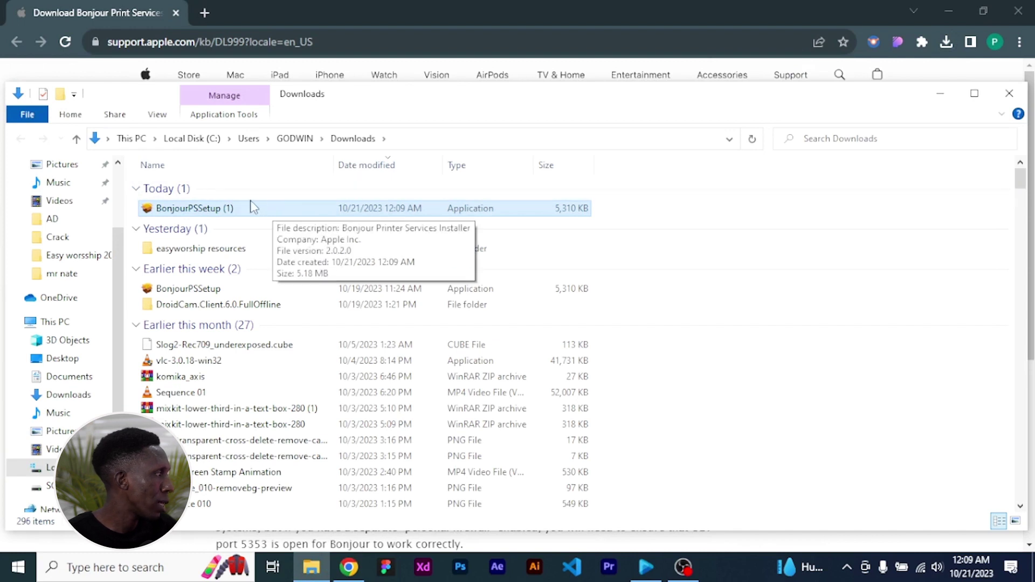
# Run BonjourPSSetup (1).exe from Downloads as administrator.
pyautogui.rightClick(287, 213)
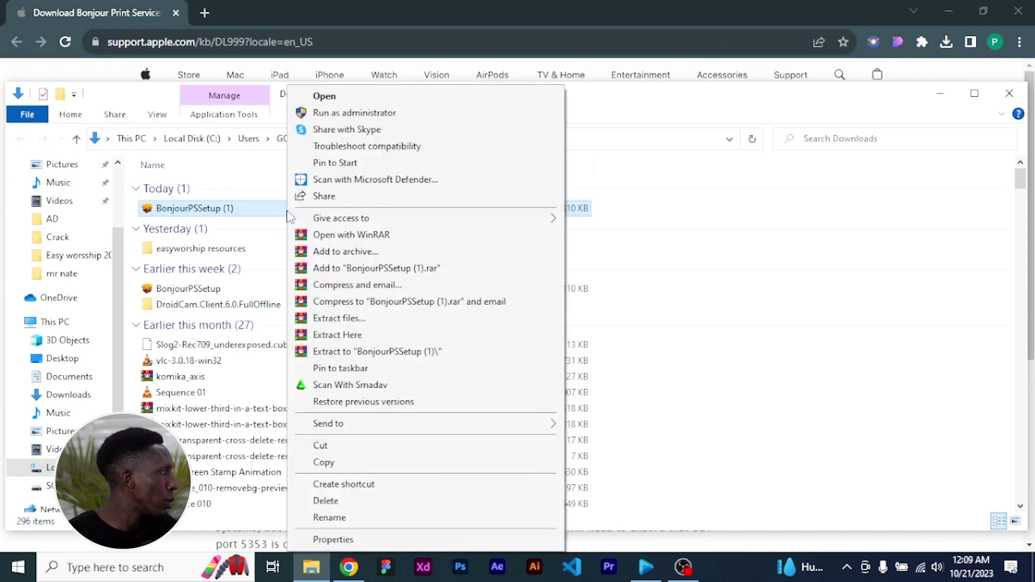
pyautogui.click(347, 114)
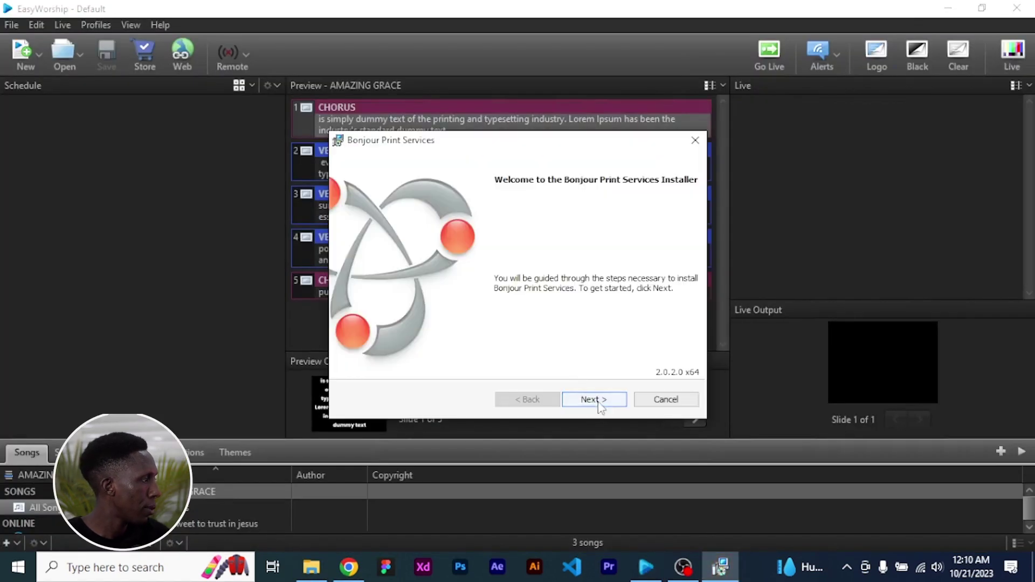
# Accept the license agreement and install Bonjour Print Services 2.0.2.0 x64.
pyautogui.click(601, 403)
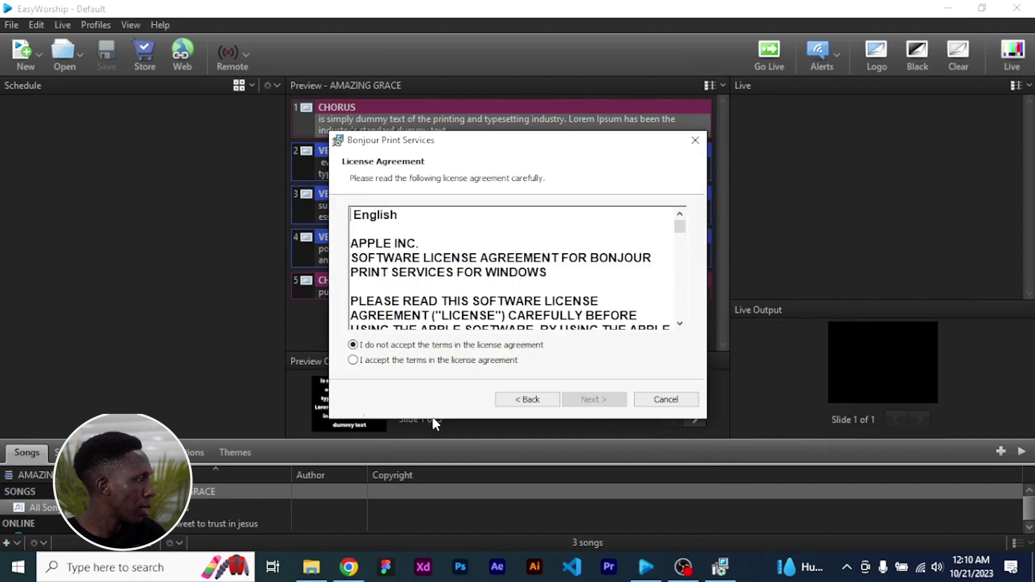
pyautogui.click(354, 361)
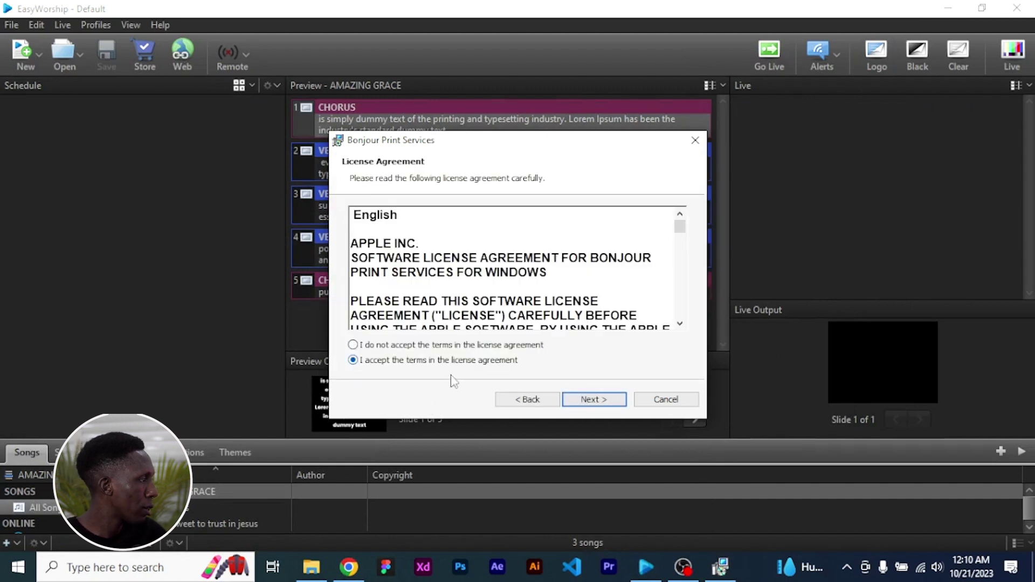
pyautogui.click(588, 402)
pyautogui.click(596, 401)
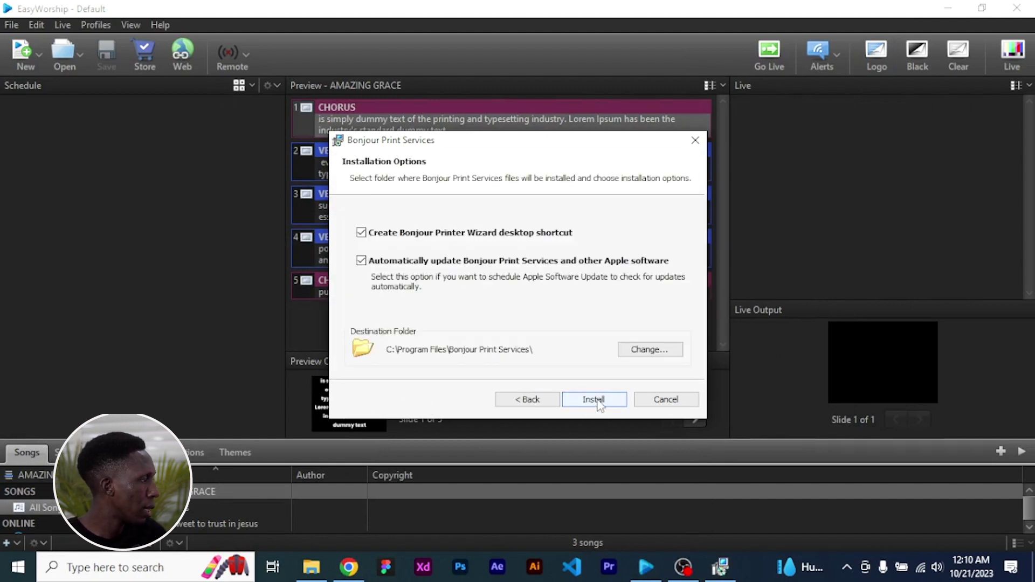
pyautogui.click(597, 401)
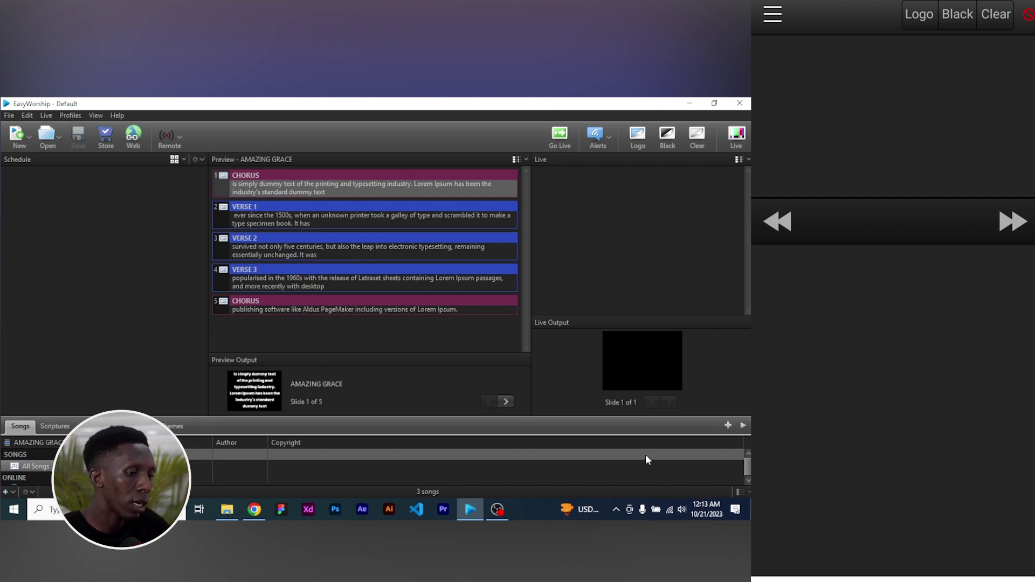
# Pair the CPH2185 phone as a remote device and send the opening CHORUS slide live.
pyautogui.click(175, 134)
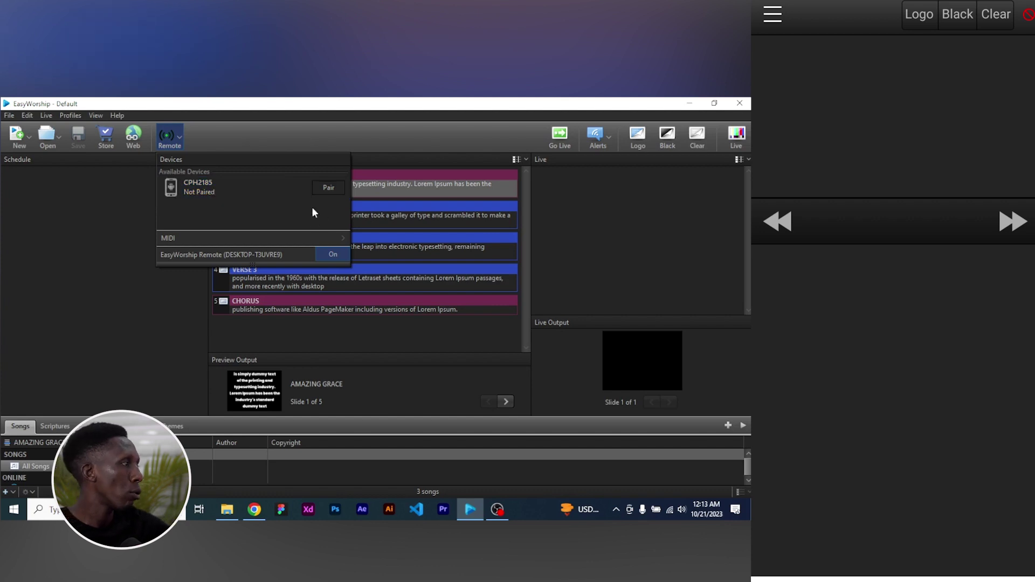
pyautogui.click(328, 191)
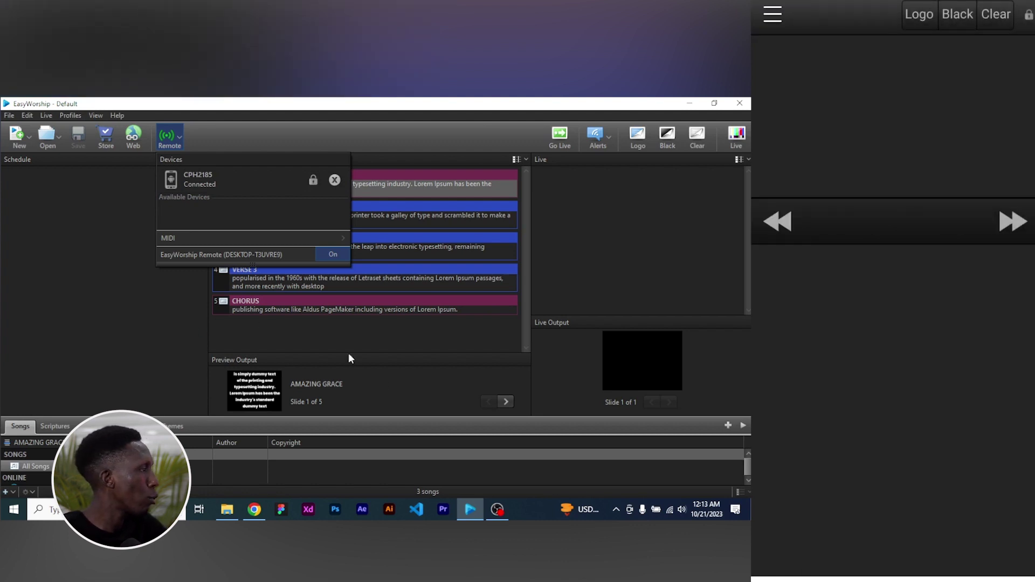
pyautogui.click(351, 359)
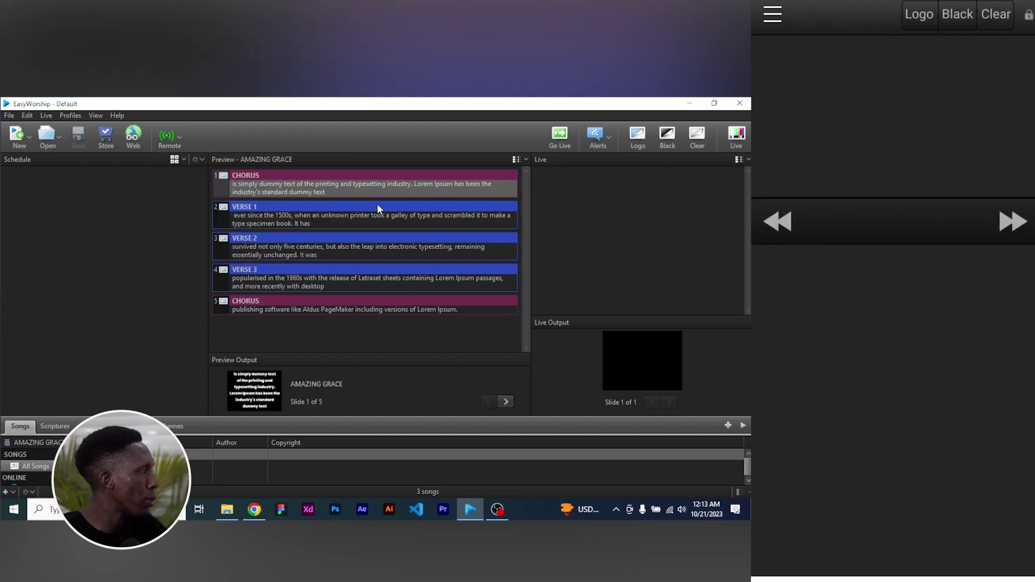
pyautogui.doubleClick(377, 189)
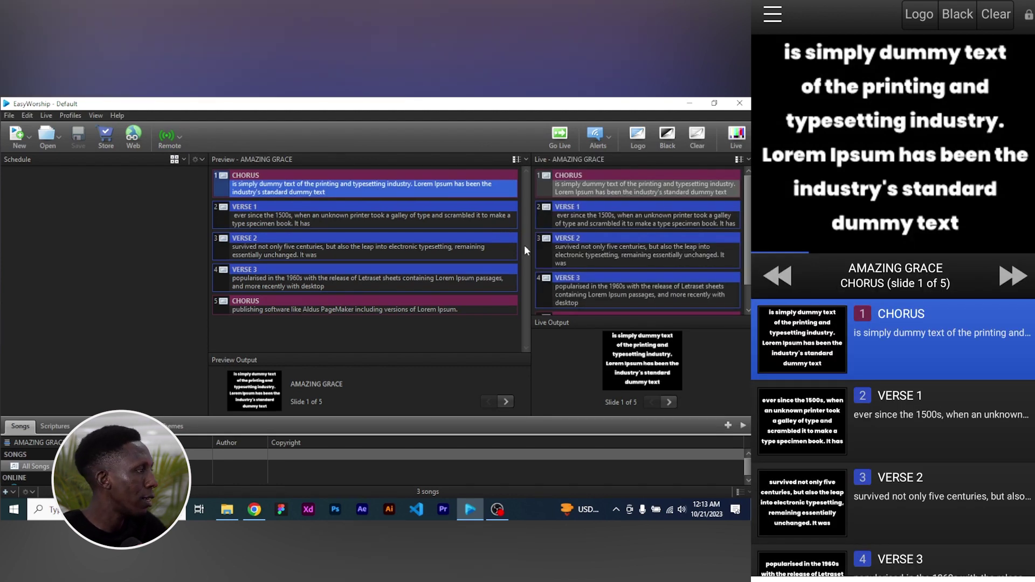
# Send VERSE 1, VERSE 2, VERSE 3 and the closing CHORUS live, then show Media videos.
pyautogui.doubleClick(393, 216)
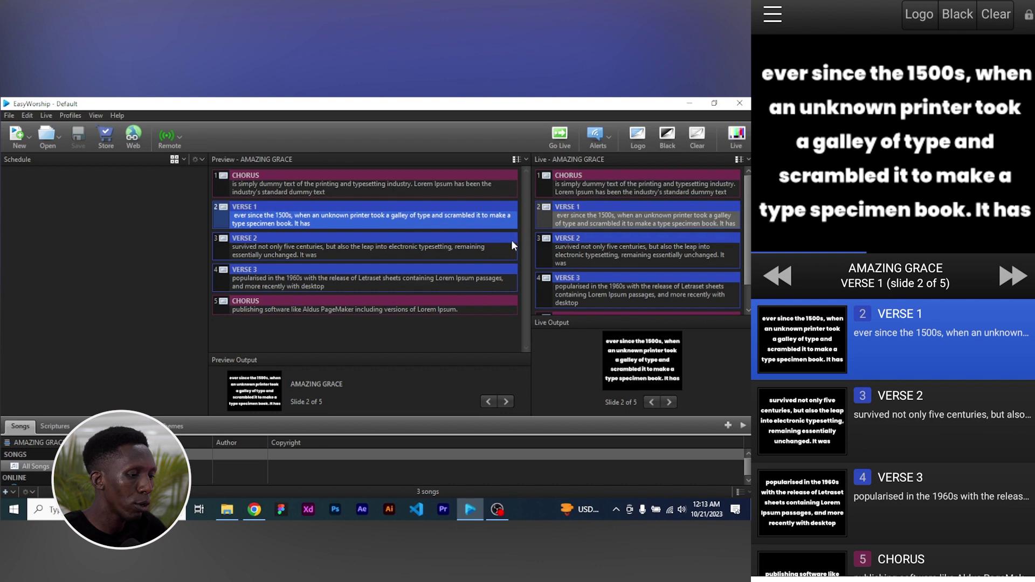
pyautogui.doubleClick(429, 247)
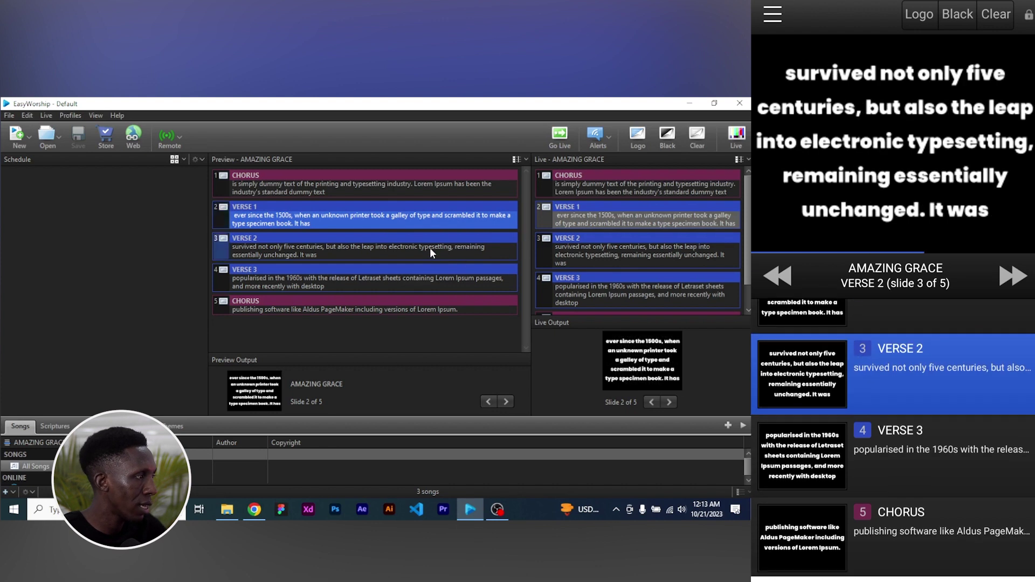
pyautogui.doubleClick(389, 281)
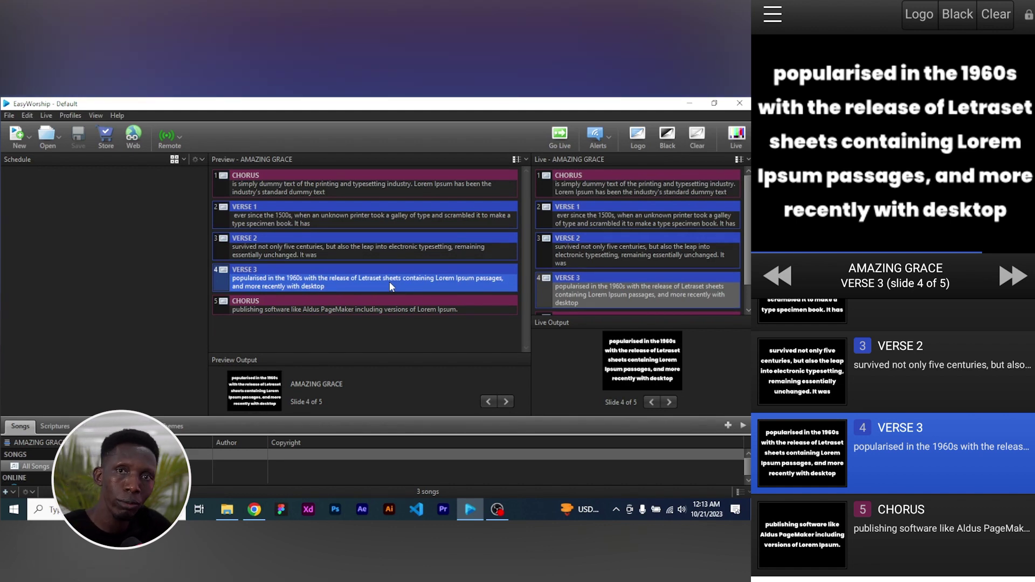
pyautogui.doubleClick(355, 306)
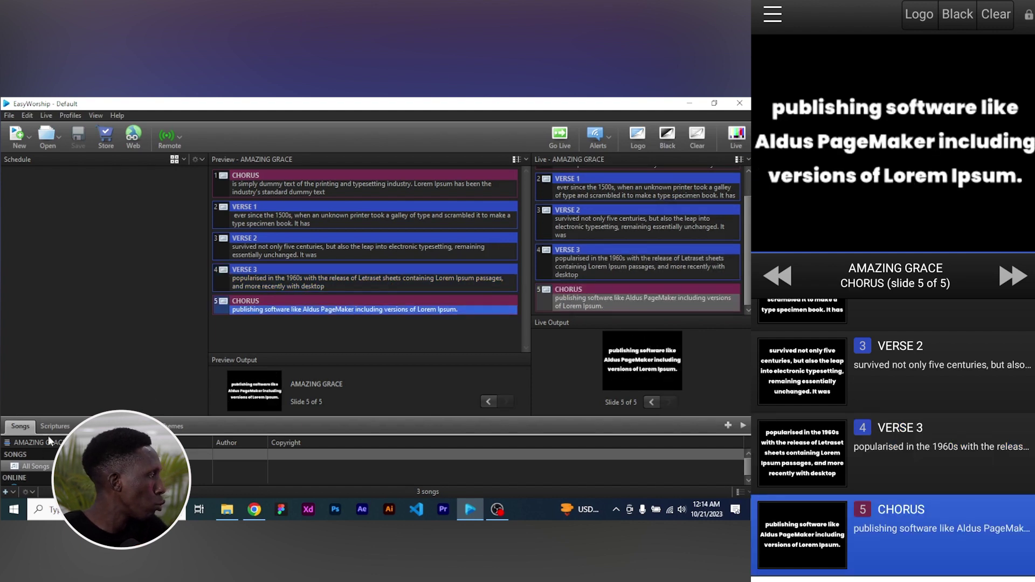
pyautogui.click(97, 426)
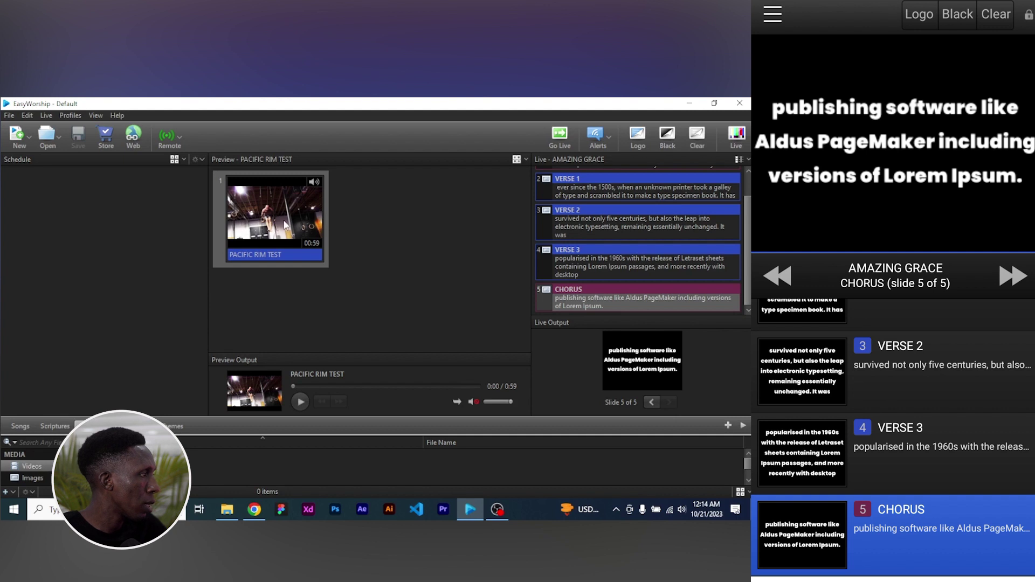
# Put the PACIFIC RIM TEST video live and bring up the schedule on the phone remote.
pyautogui.doubleClick(286, 225)
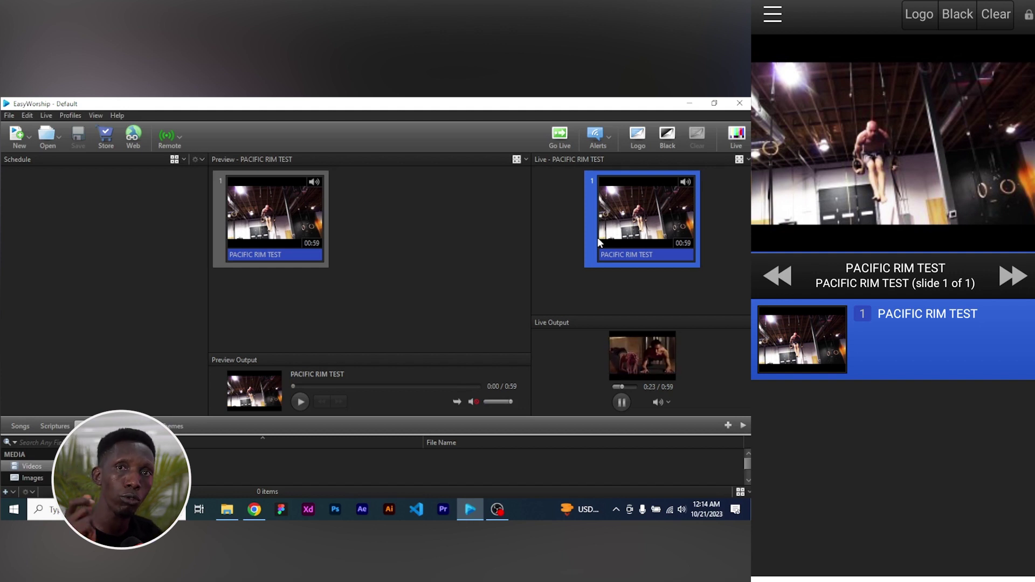
pyautogui.click(773, 14)
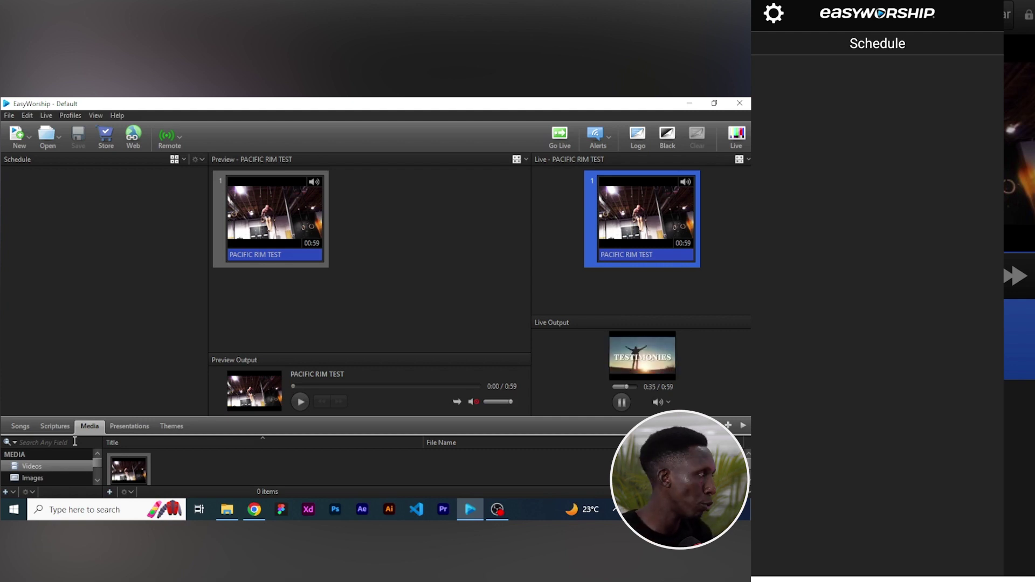
# Add AMAZING GRACE, Genesis 1:1 (HCSB) and the PACIFIC RIM TEST video to the schedule.
pyautogui.click(18, 427)
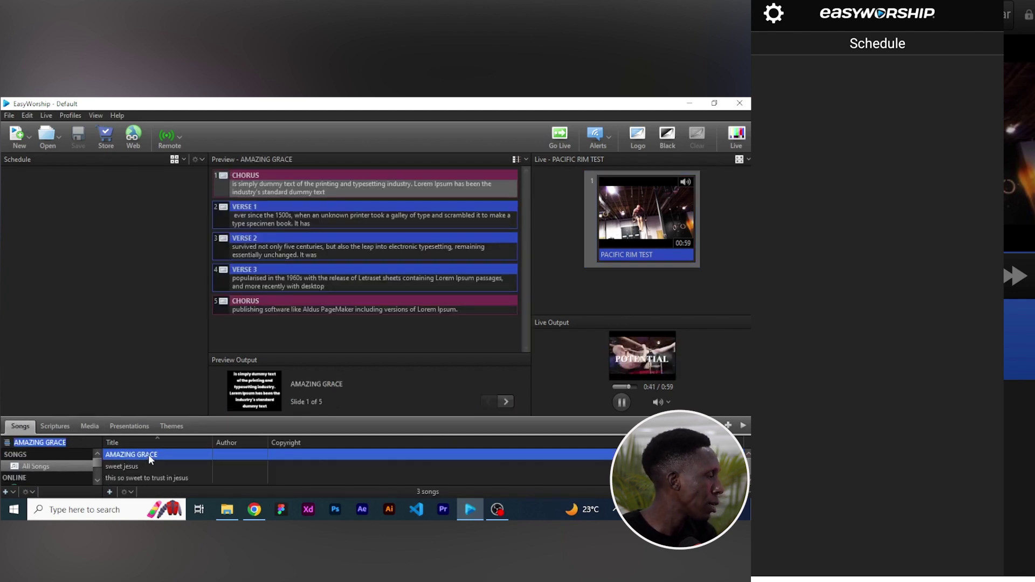
pyautogui.click(728, 426)
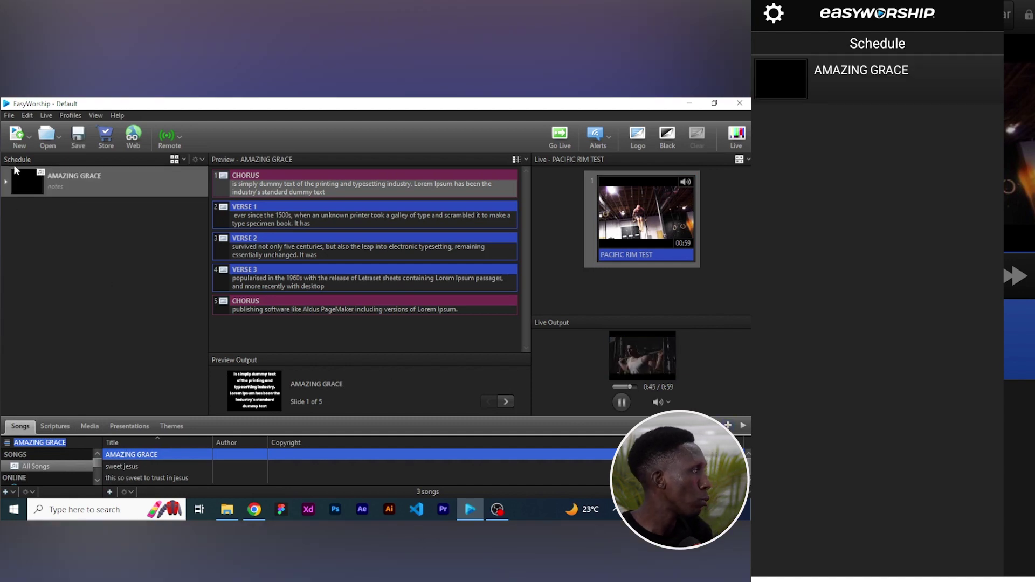
pyautogui.click(55, 426)
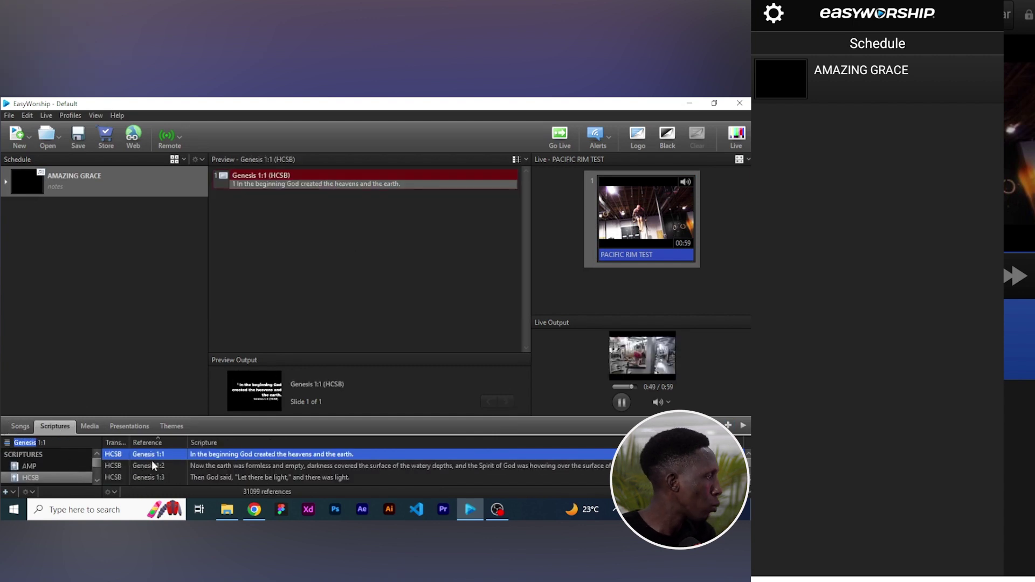
pyautogui.click(154, 458)
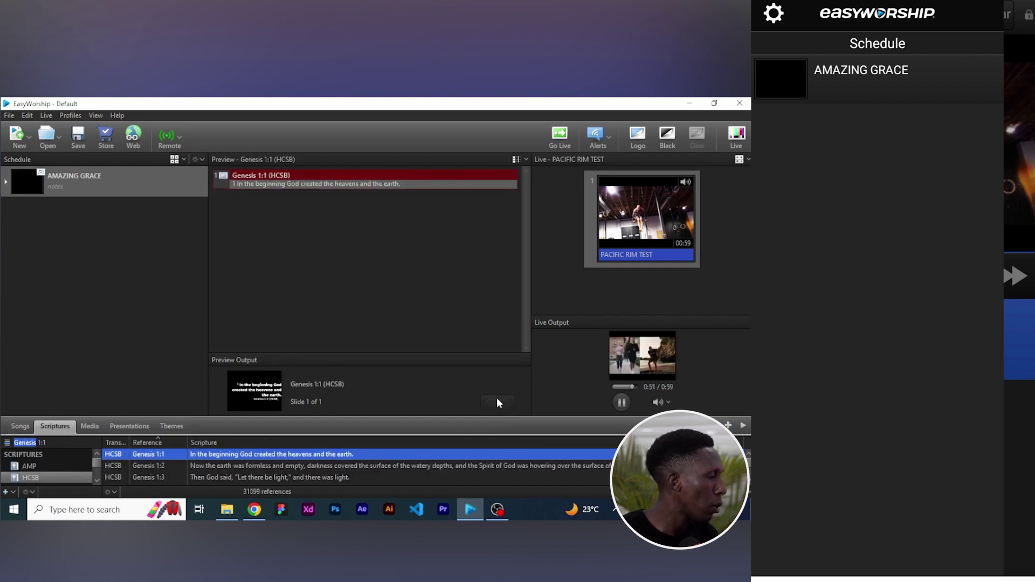
pyautogui.click(728, 425)
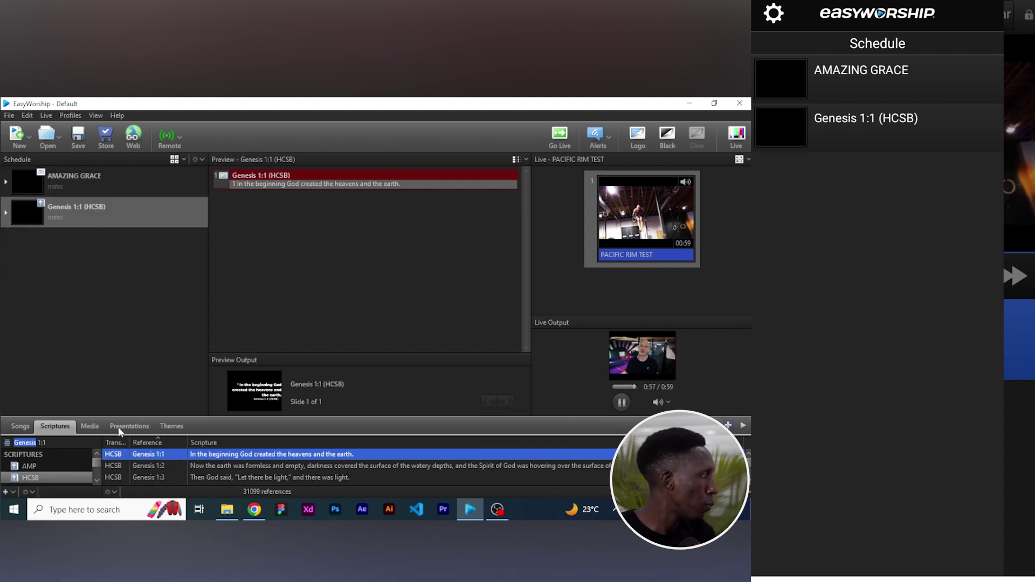
pyautogui.click(91, 426)
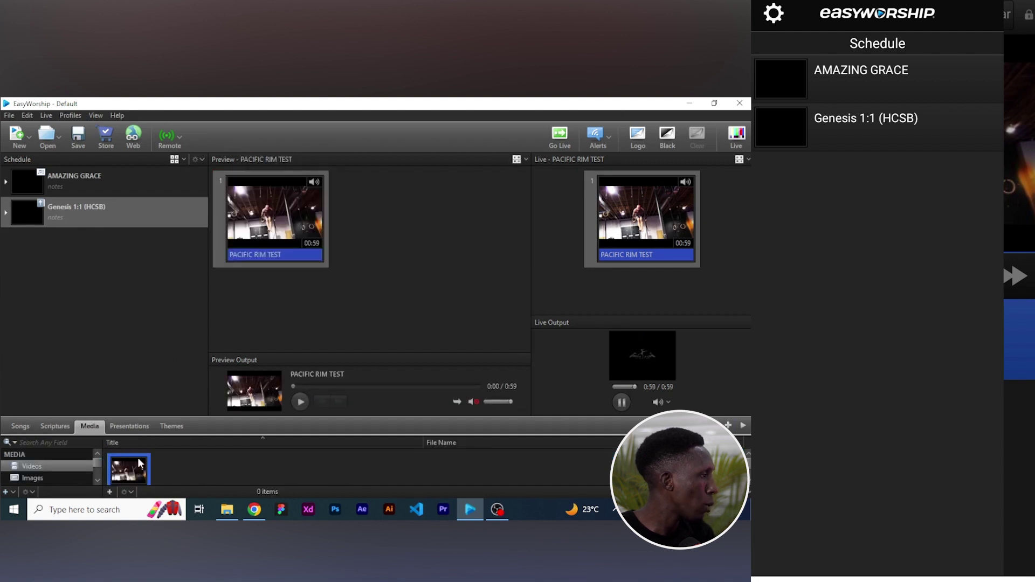
pyautogui.click(728, 425)
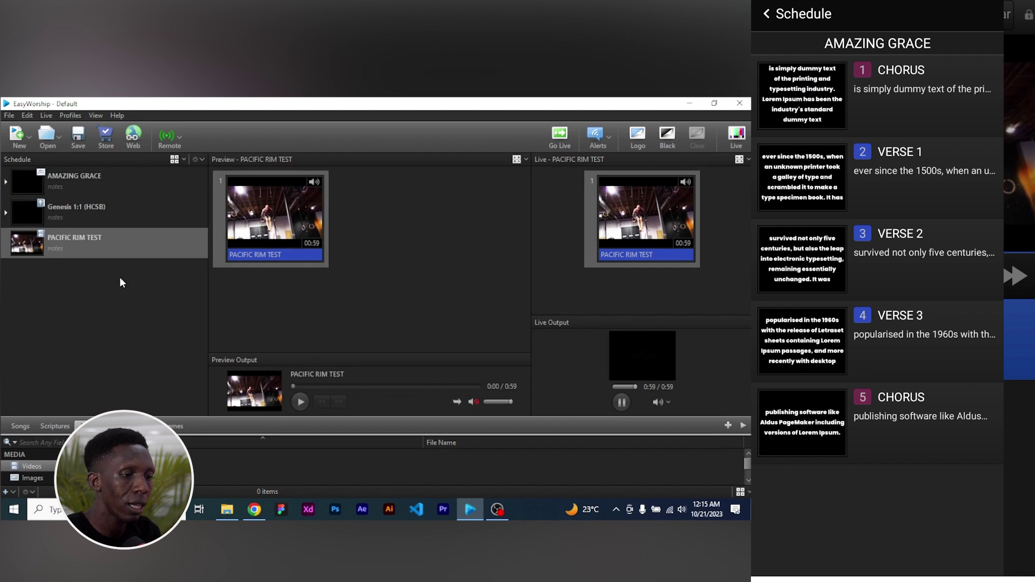
pyautogui.click(170, 138)
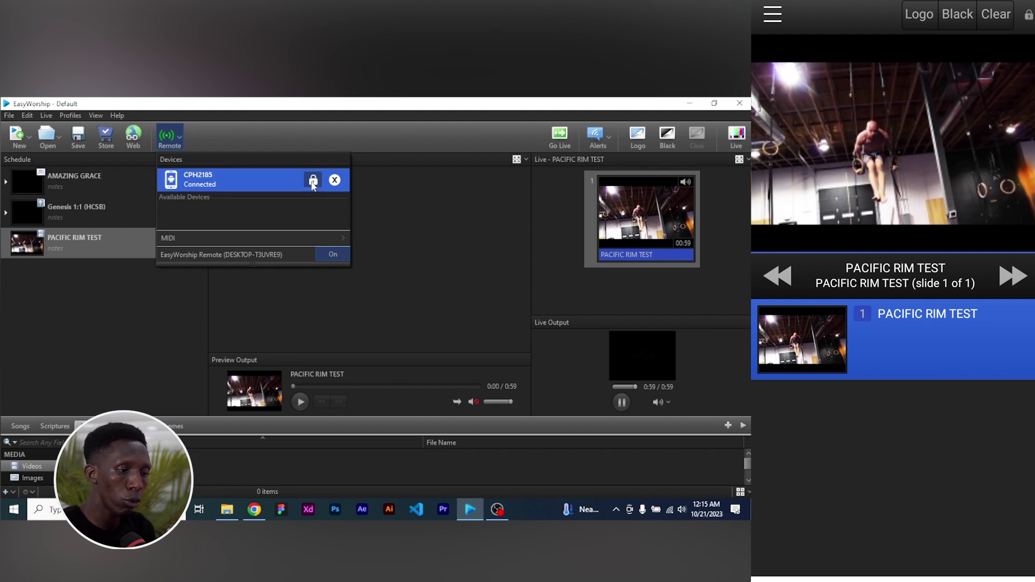
# Unlock CPH2185 so the phone can control presentations, then restore the program window.
pyautogui.click(313, 184)
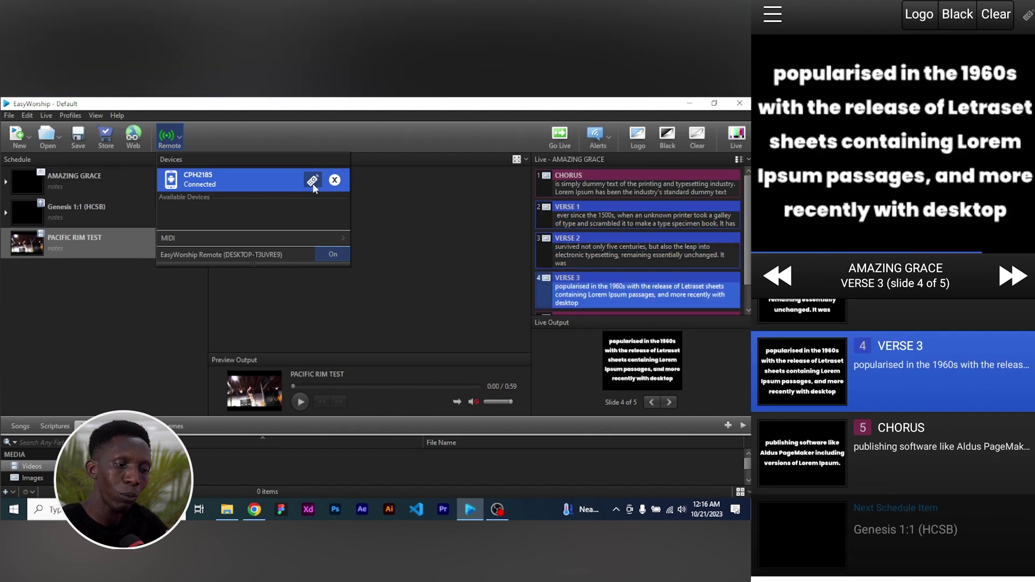
pyautogui.click(733, 136)
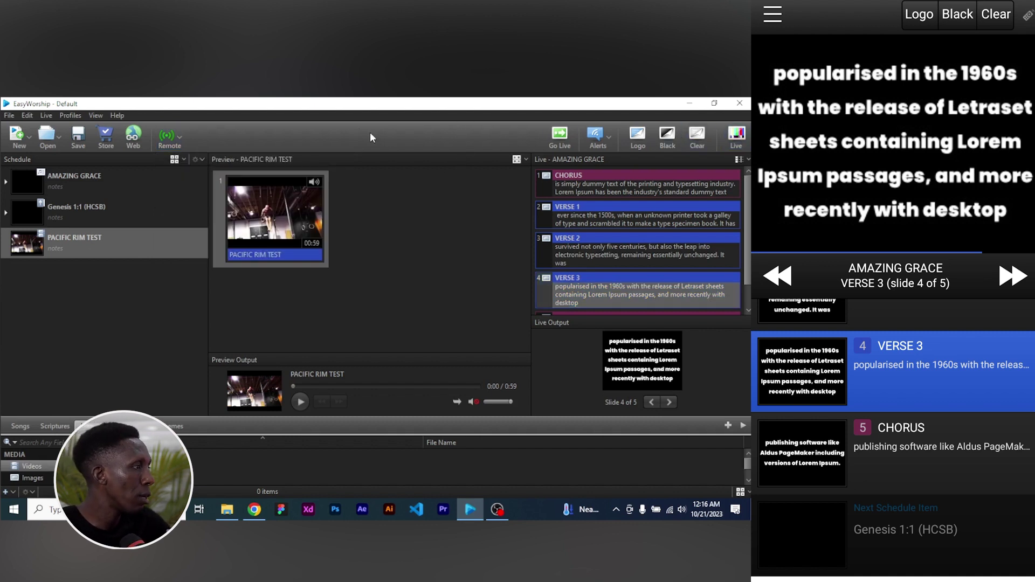
pyautogui.doubleClick(372, 106)
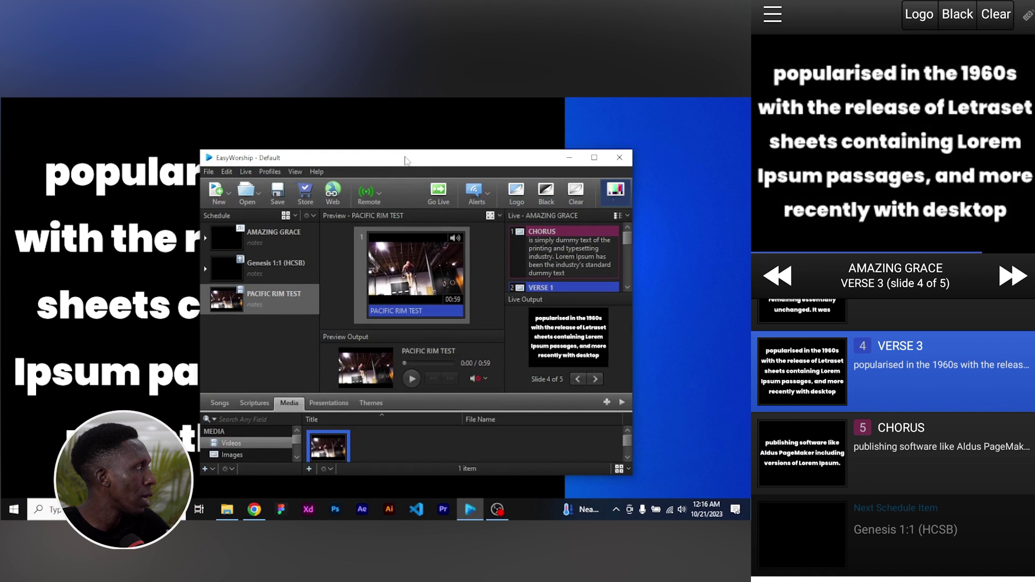
# Move the window aside and send CHORUS, VERSE 3, VERSE 2 and VERSE 1 live from the phone.
pyautogui.moveTo(407, 160); pyautogui.dragTo(569, 190)
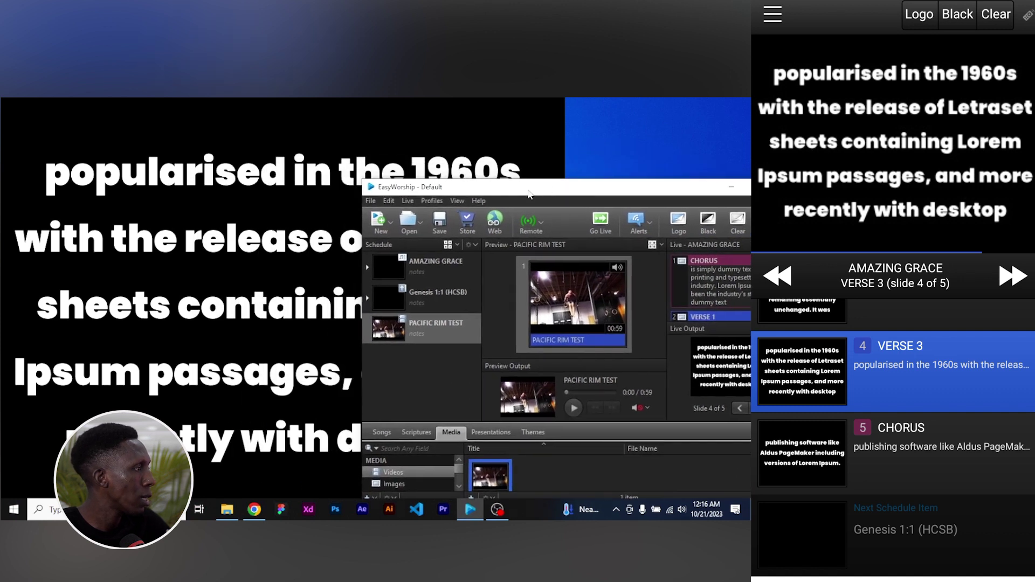
pyautogui.click(917, 442)
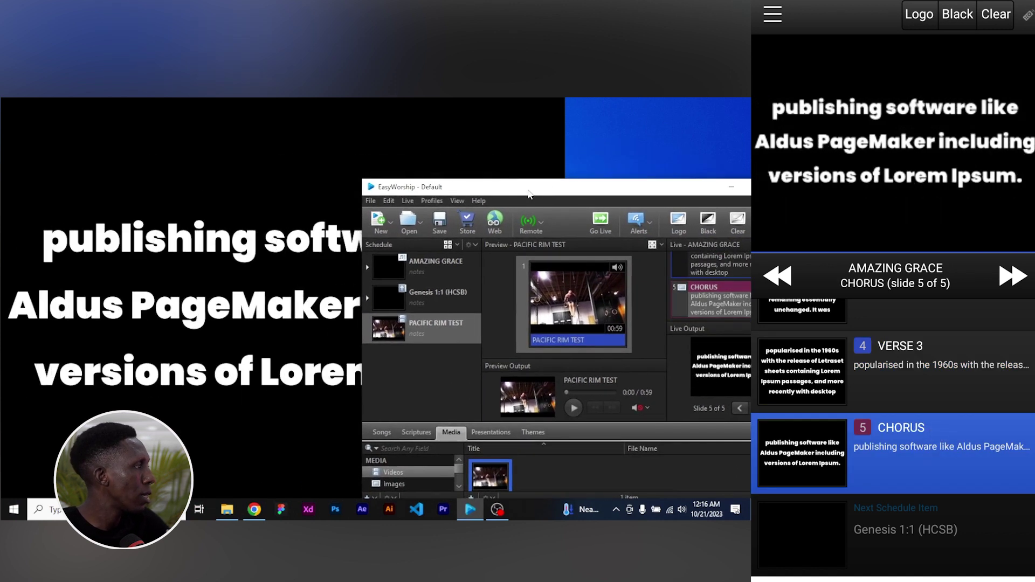
pyautogui.click(950, 331)
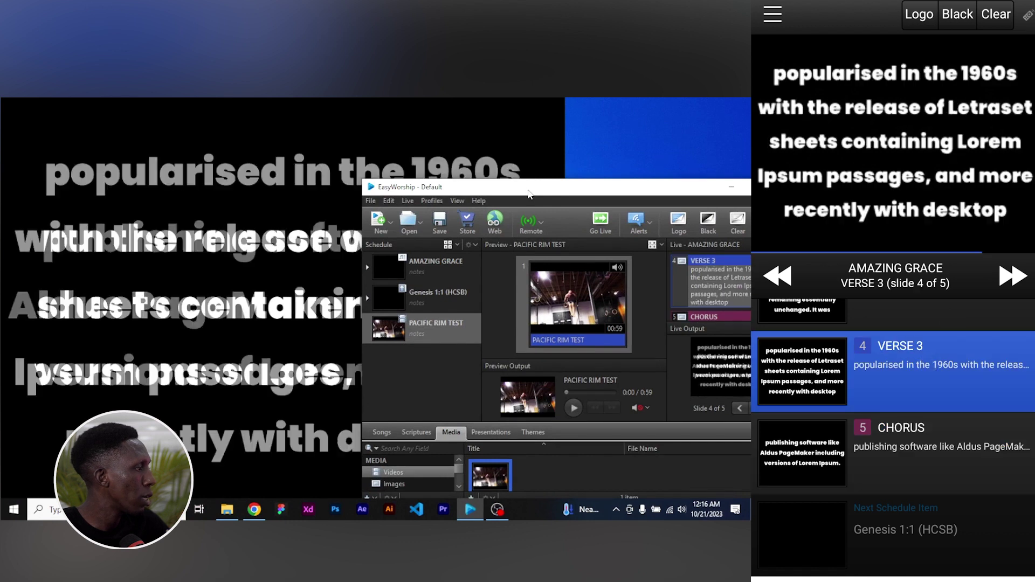
pyautogui.scroll(2, 889, 378)
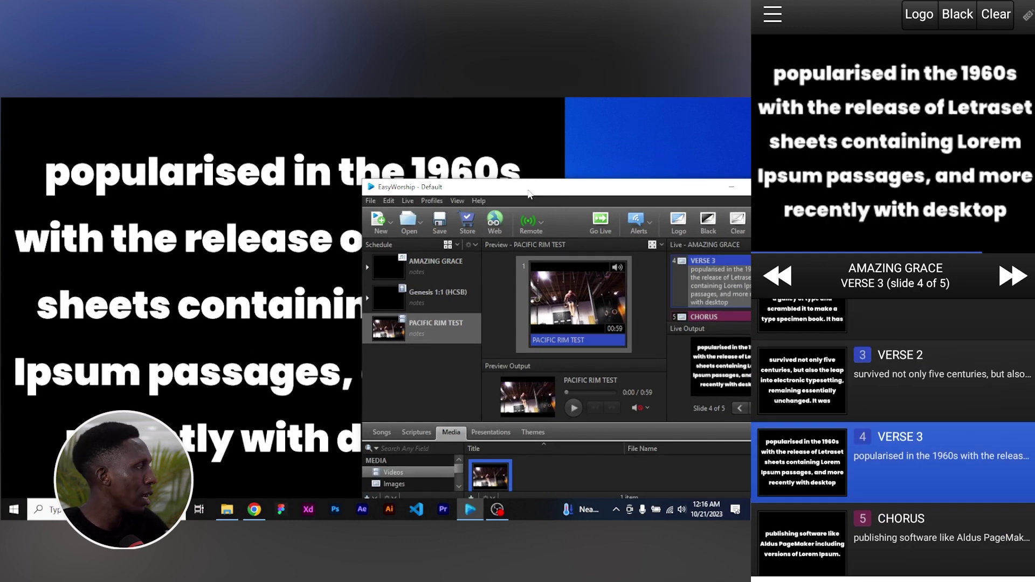
pyautogui.click(883, 368)
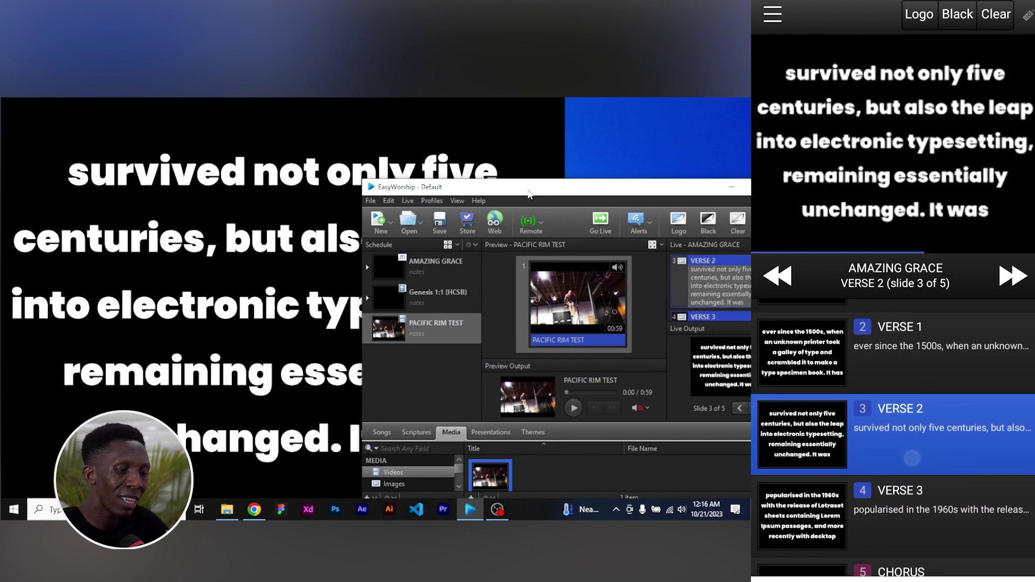
pyautogui.scroll(1, 912, 458)
pyautogui.click(917, 389)
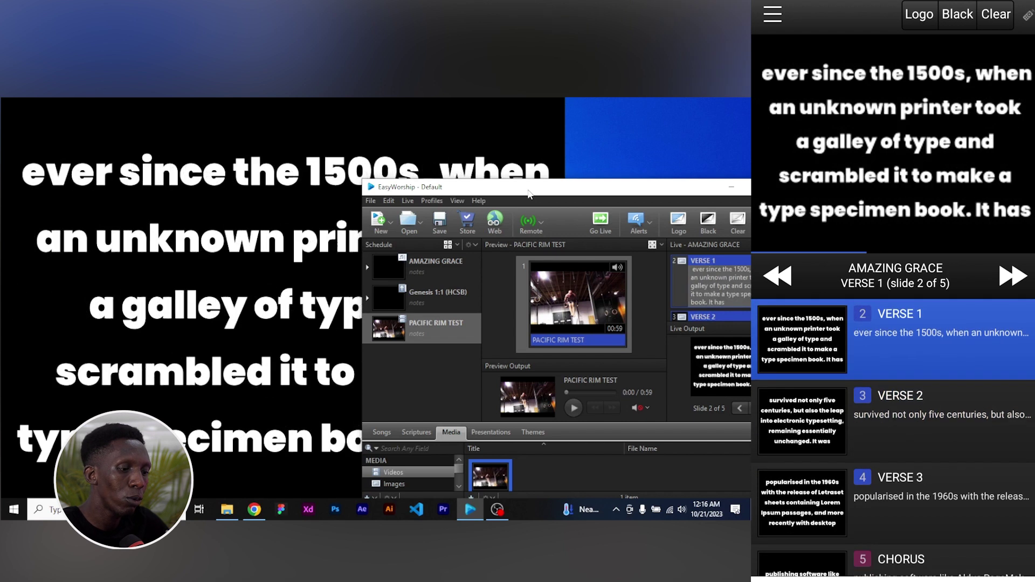
# Step back to CHORUS and forward to VERSE 2 on the remote, then show its schedule list.
pyautogui.click(777, 275)
pyautogui.click(777, 276)
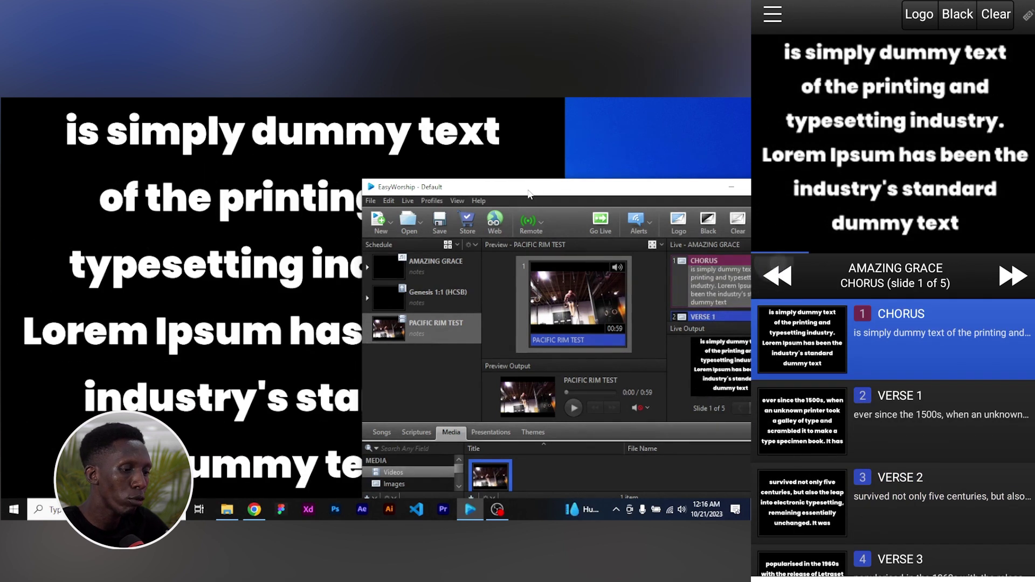
pyautogui.click(1013, 275)
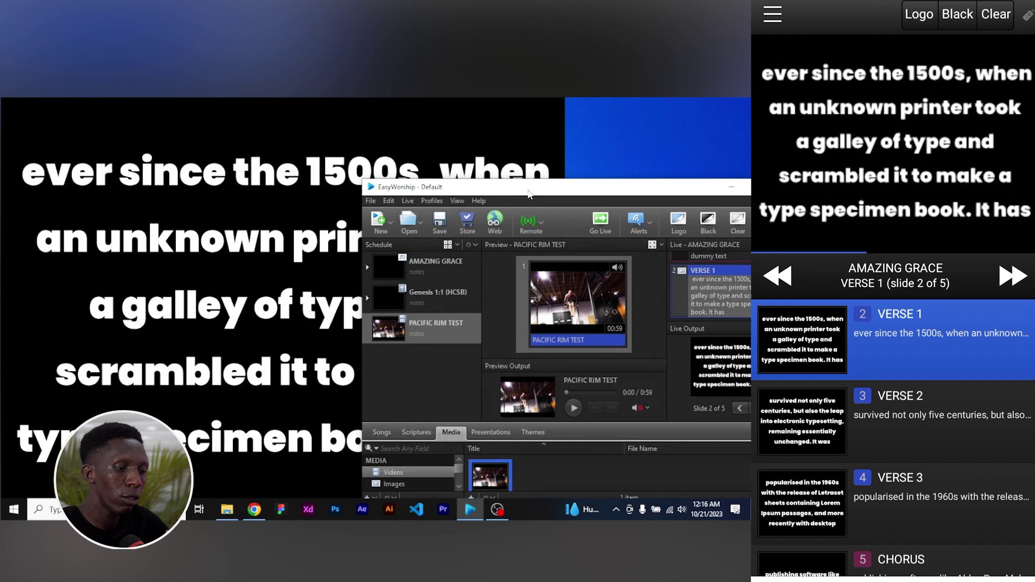
pyautogui.click(1012, 275)
pyautogui.click(772, 13)
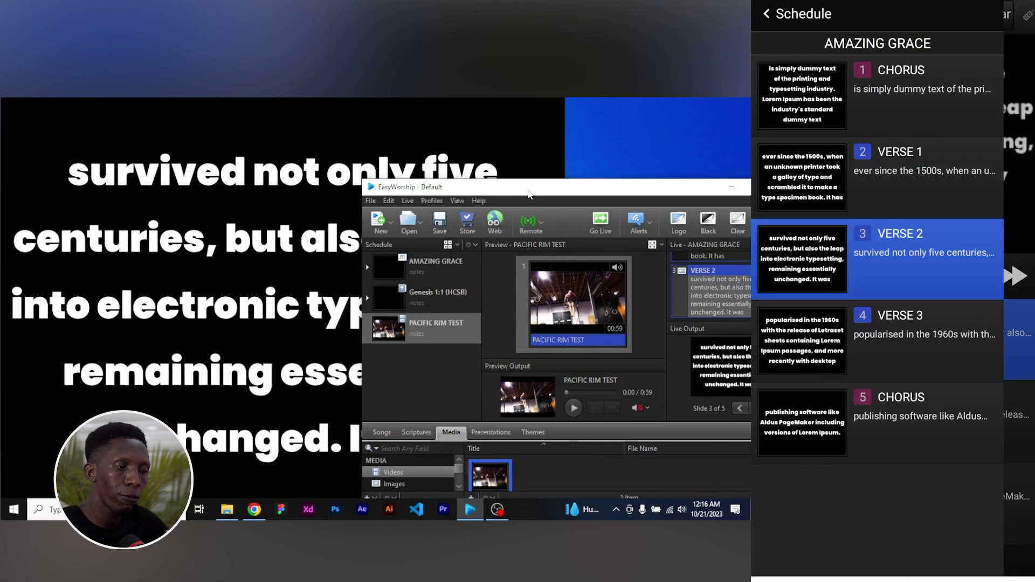
pyautogui.click(766, 14)
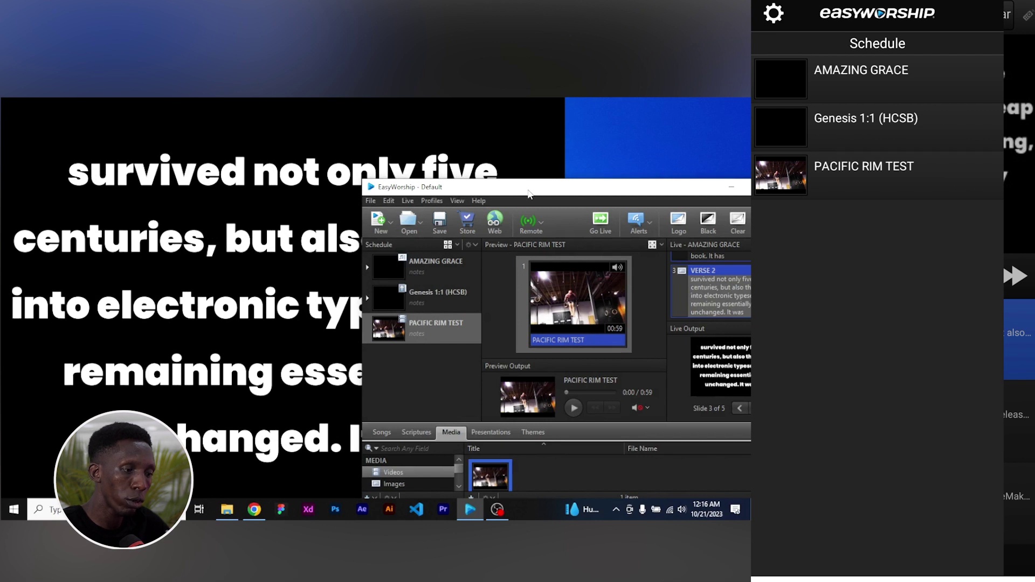
# From the phone remote, select Genesis 1:1 and send its slide live.
pyautogui.click(866, 118)
pyautogui.click(884, 81)
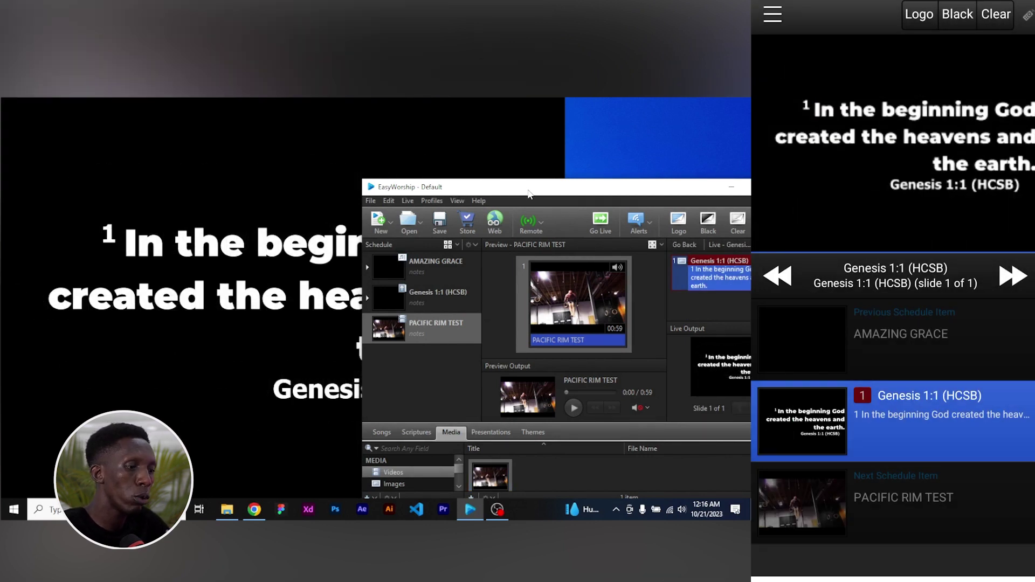
pyautogui.click(922, 415)
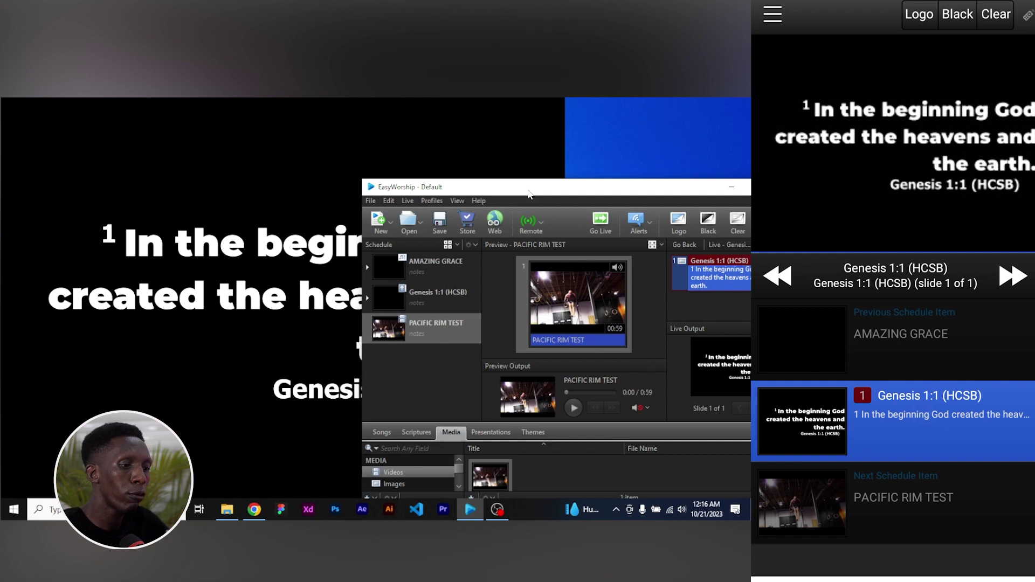
pyautogui.click(829, 492)
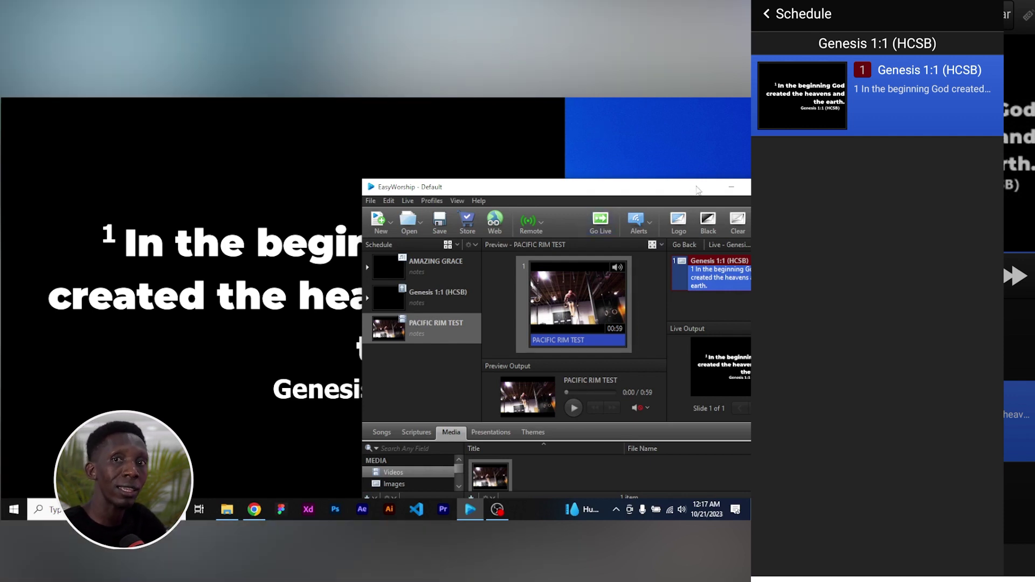
# Turn off the full-screen live output, maximise EasyWorship, and preview the PACIFIC RIM TEST video.
pyautogui.moveTo(564, 190); pyautogui.dragTo(409, 181)
pyautogui.click(621, 213)
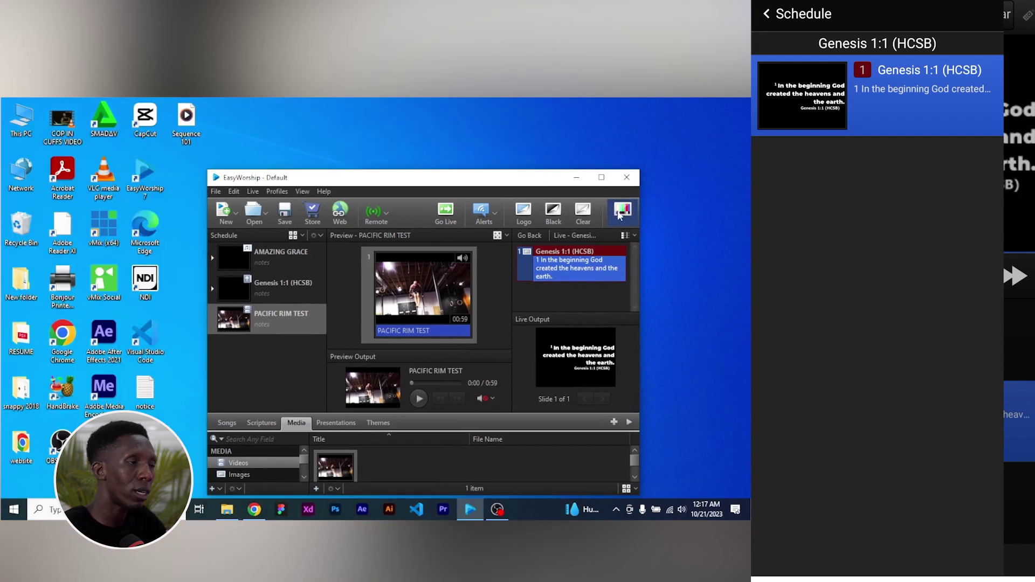
pyautogui.click(601, 177)
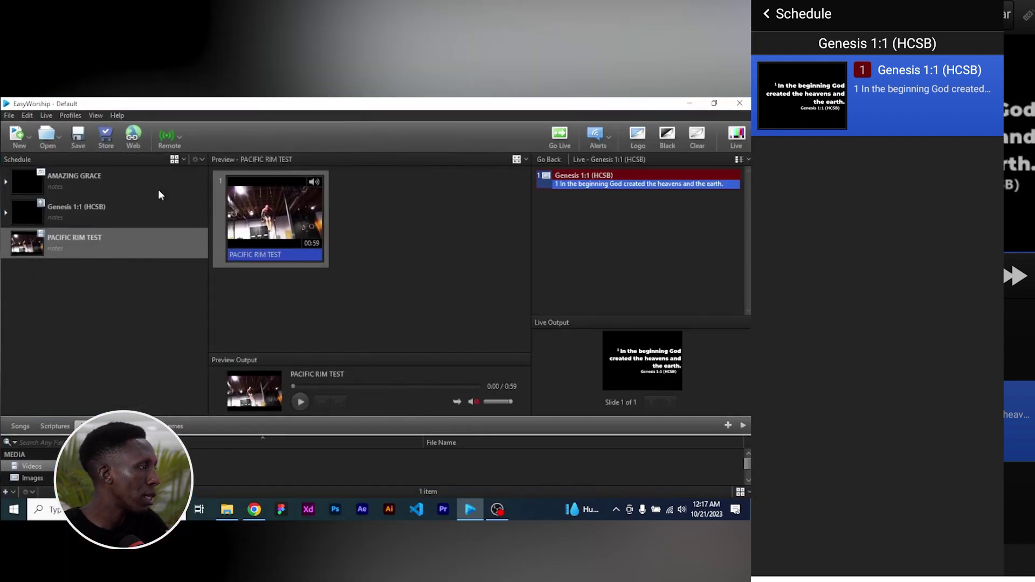
pyautogui.click(346, 247)
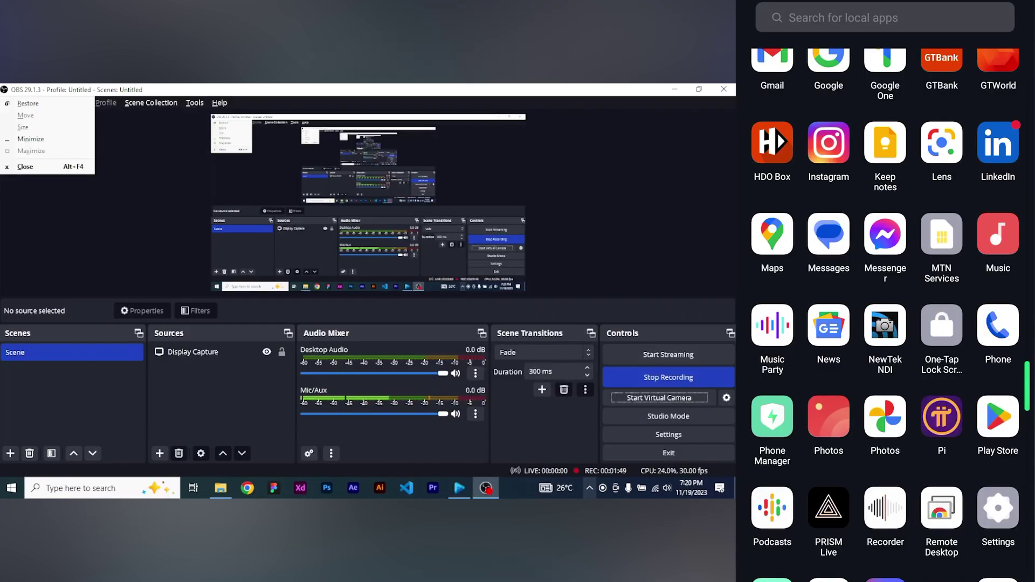
# On the phone, launch the NewTek NDI app to show the live camera view.
pyautogui.click(998, 416)
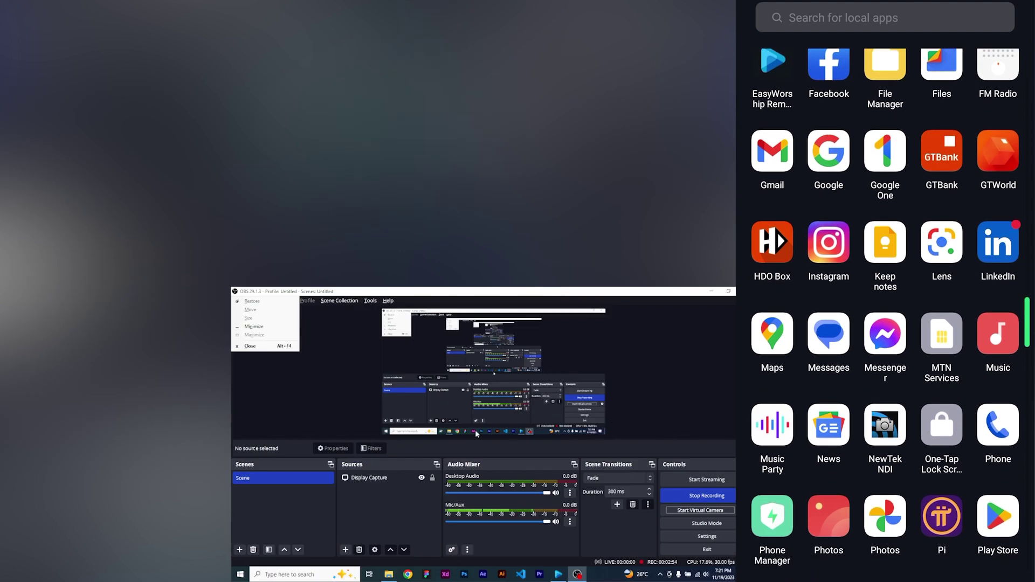
pyautogui.click(885, 425)
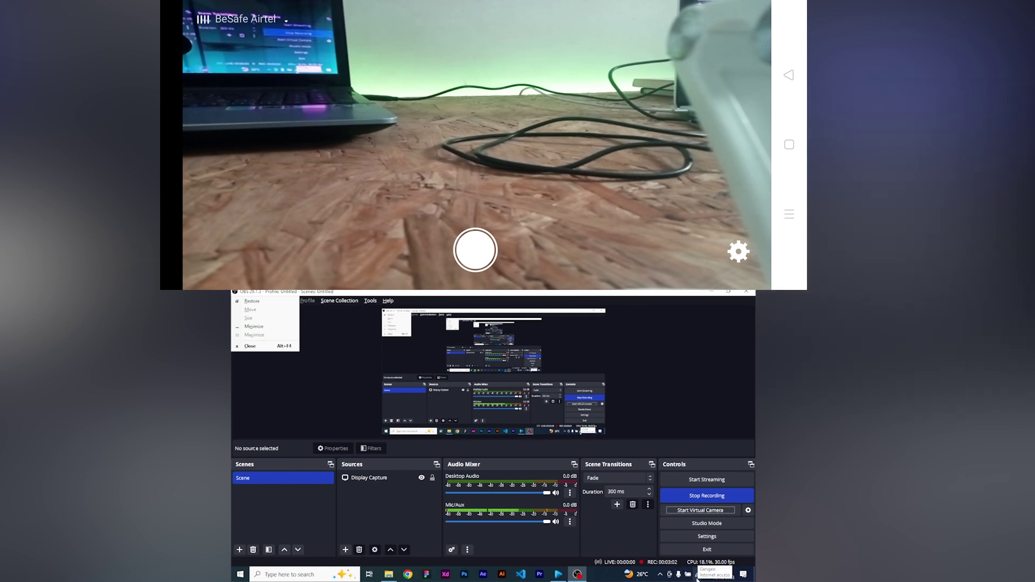
# In EasyWorship's media library, browse Videos and Images, then add a new item under Feeds.
pyautogui.click(559, 575)
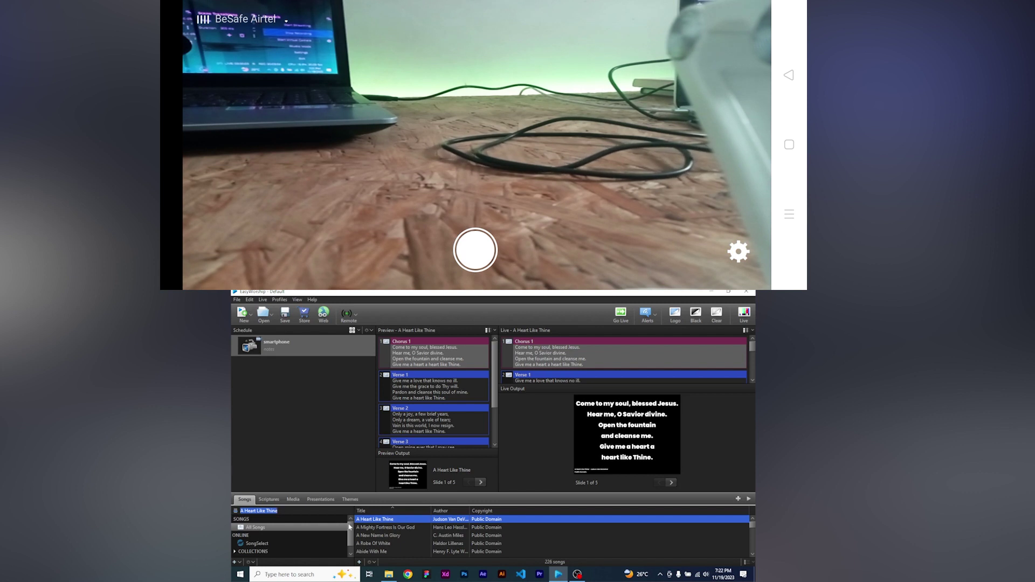
pyautogui.click(296, 500)
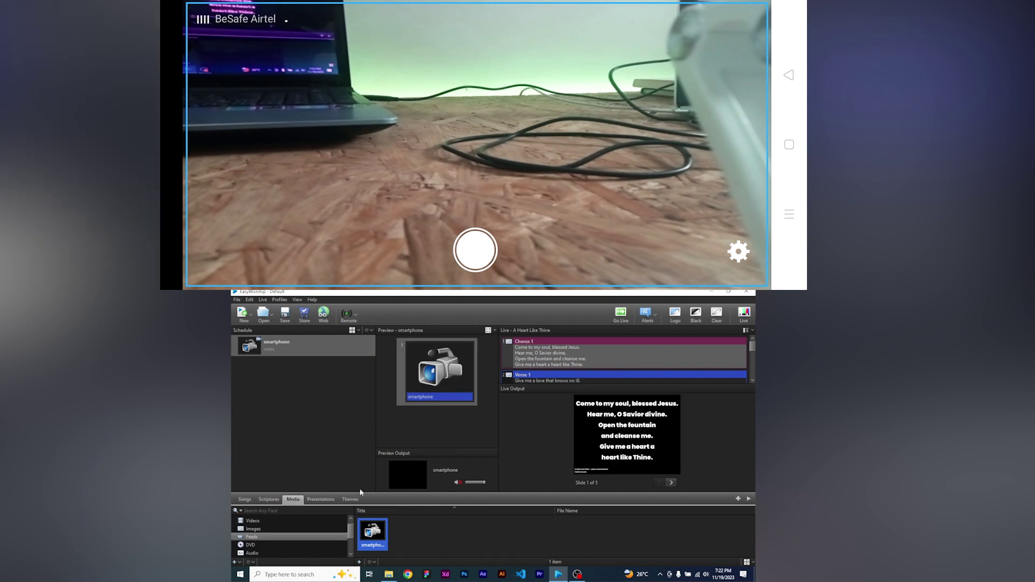
pyautogui.click(240, 520)
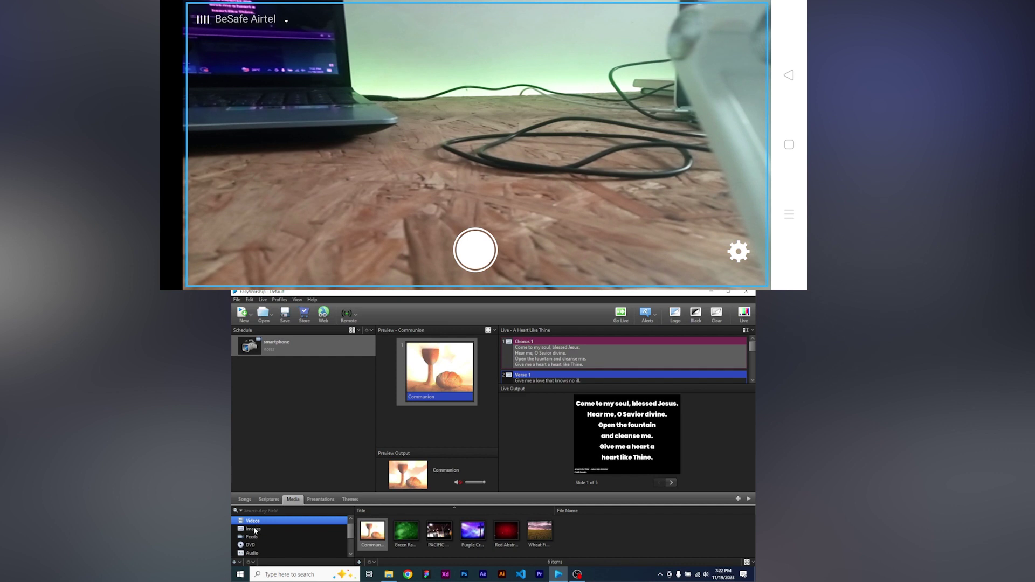
pyautogui.click(253, 529)
pyautogui.click(251, 537)
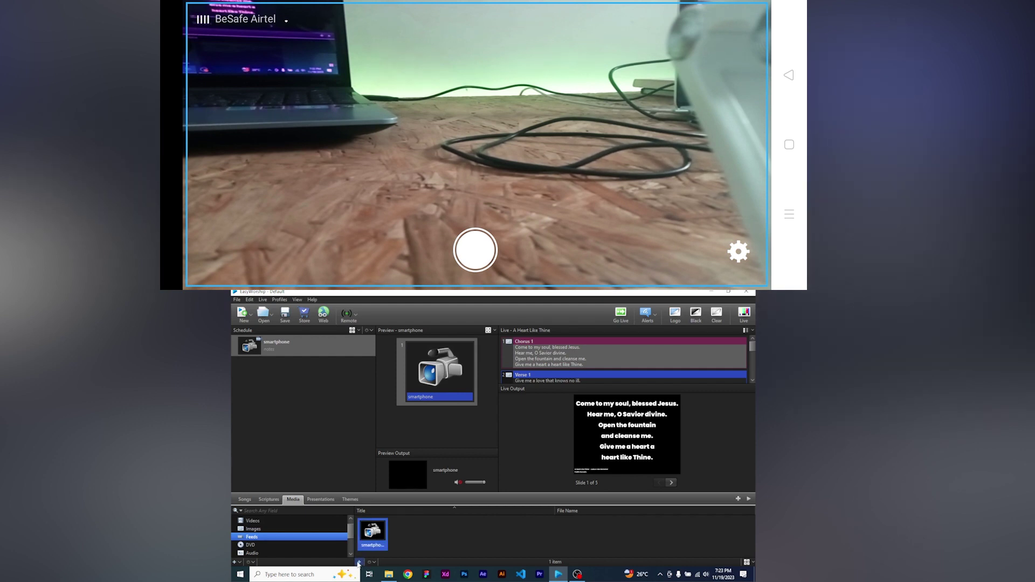
pyautogui.click(359, 563)
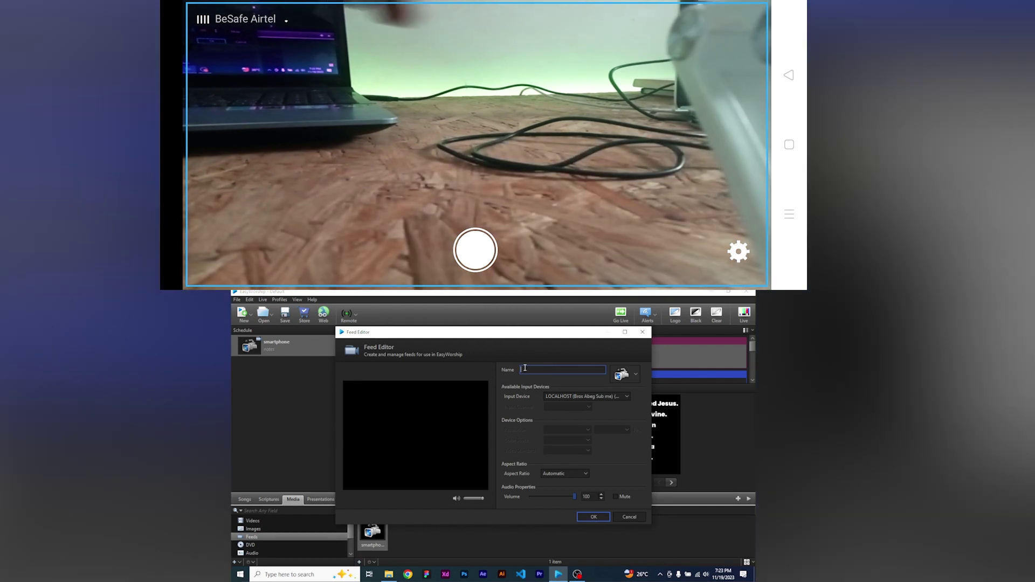
# Name the new feed 'camera' and browse the Input Device list for the NDI source.
pyautogui.write('camera')
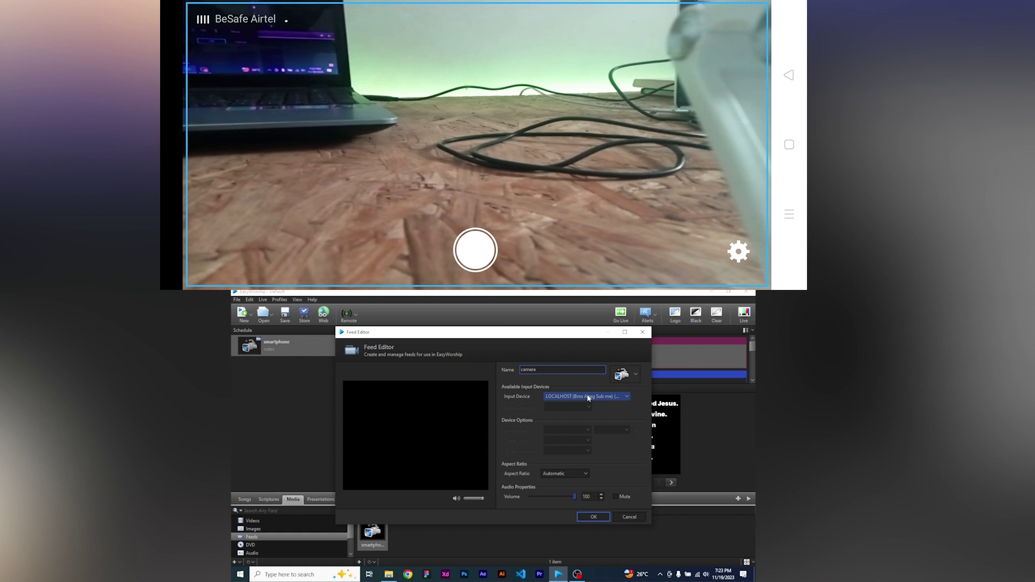
pyautogui.click(589, 397)
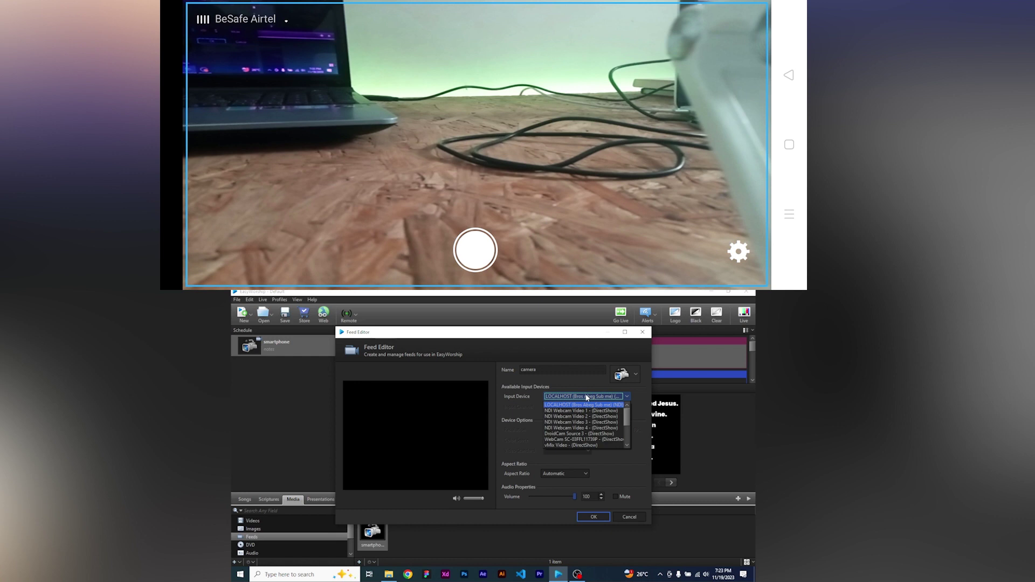
pyautogui.click(582, 397)
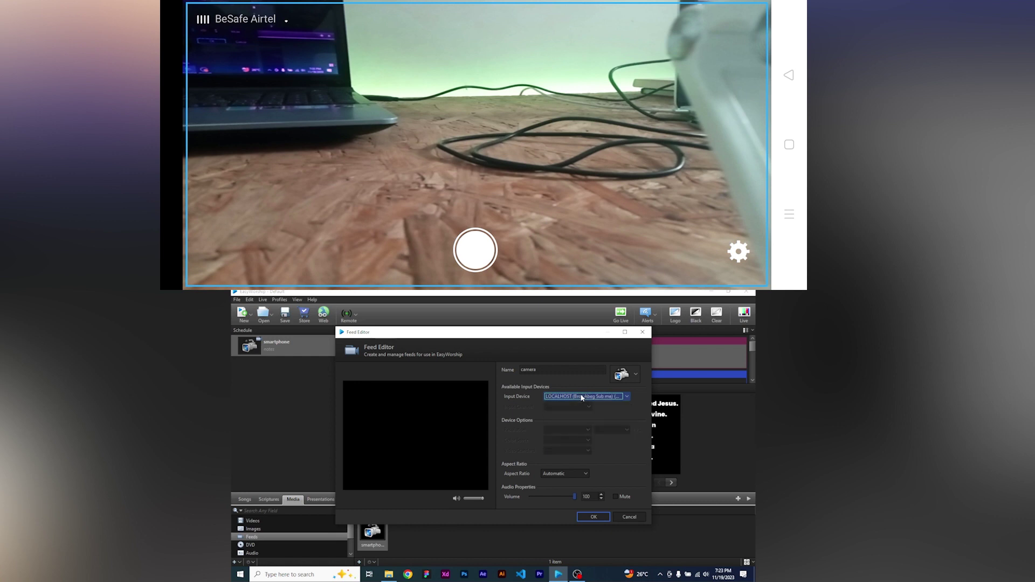
pyautogui.click(558, 398)
pyautogui.click(557, 397)
pyautogui.click(557, 398)
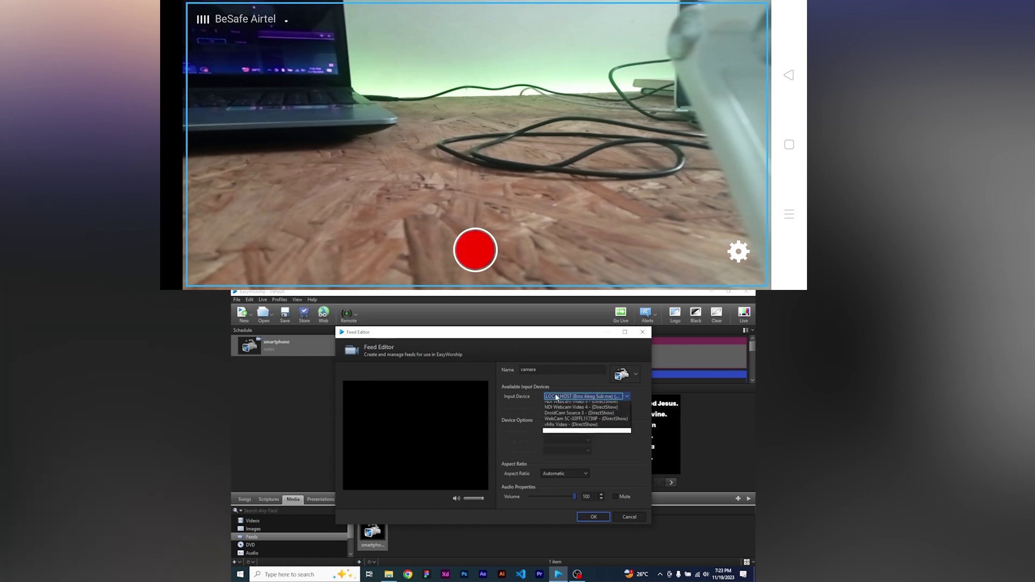